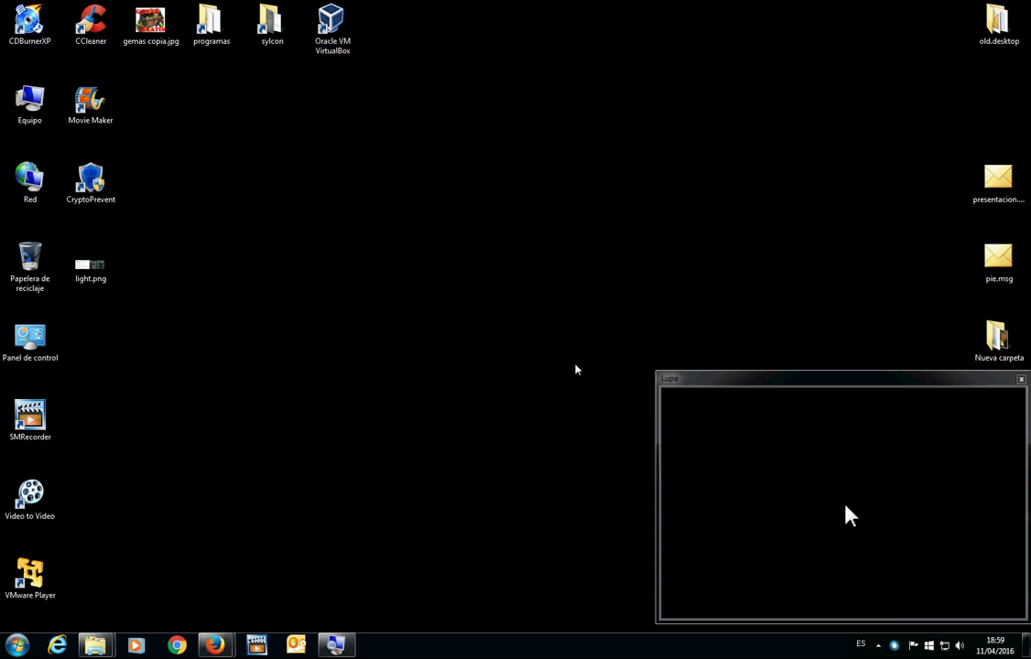
Switch to Firefox, search the web for "ccleaner" and open Piriform's CCleaner Free Download page.
mouse_move(214, 643)
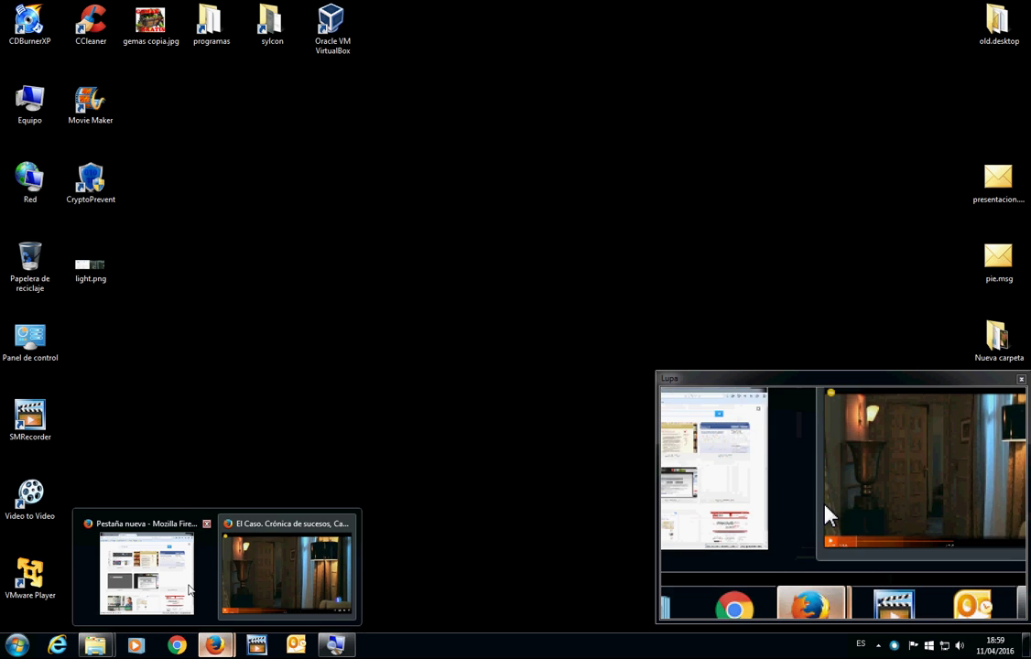
click(190, 591)
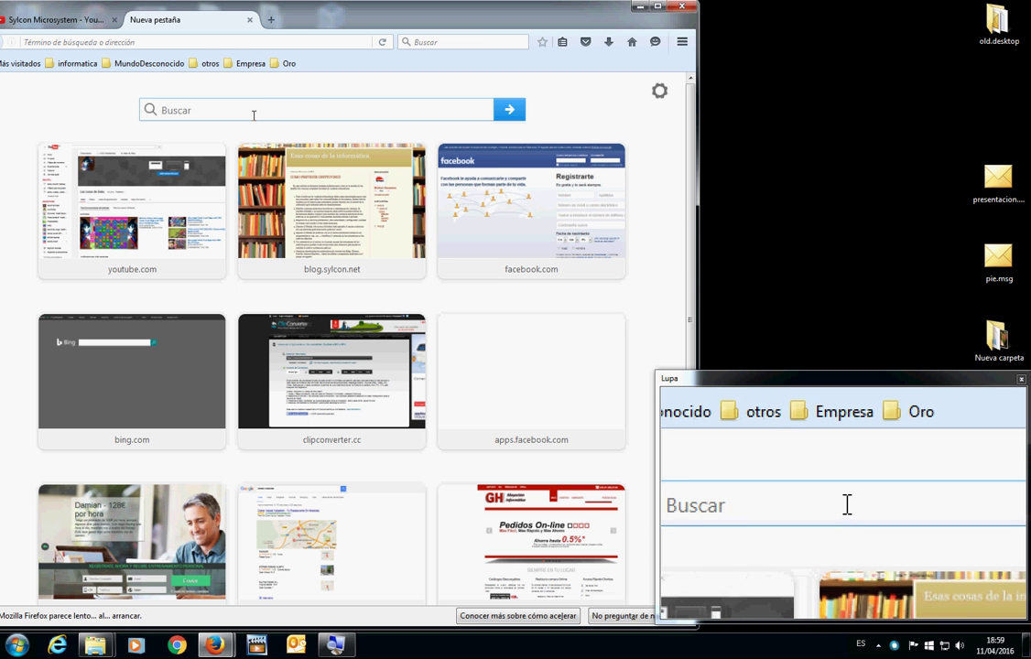
text(ccleaner)
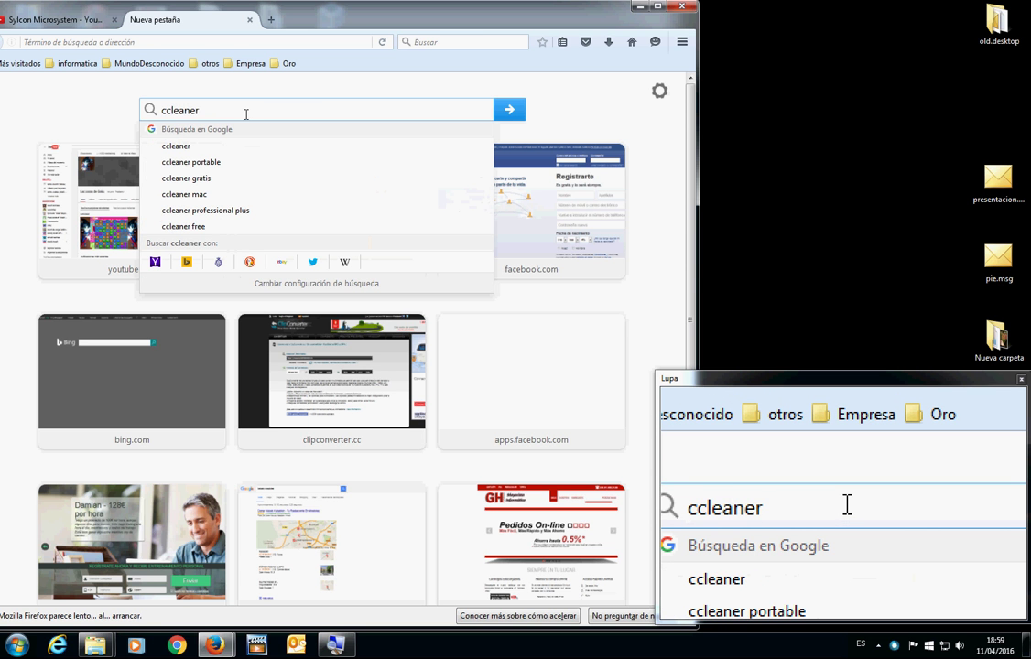
key(Return)
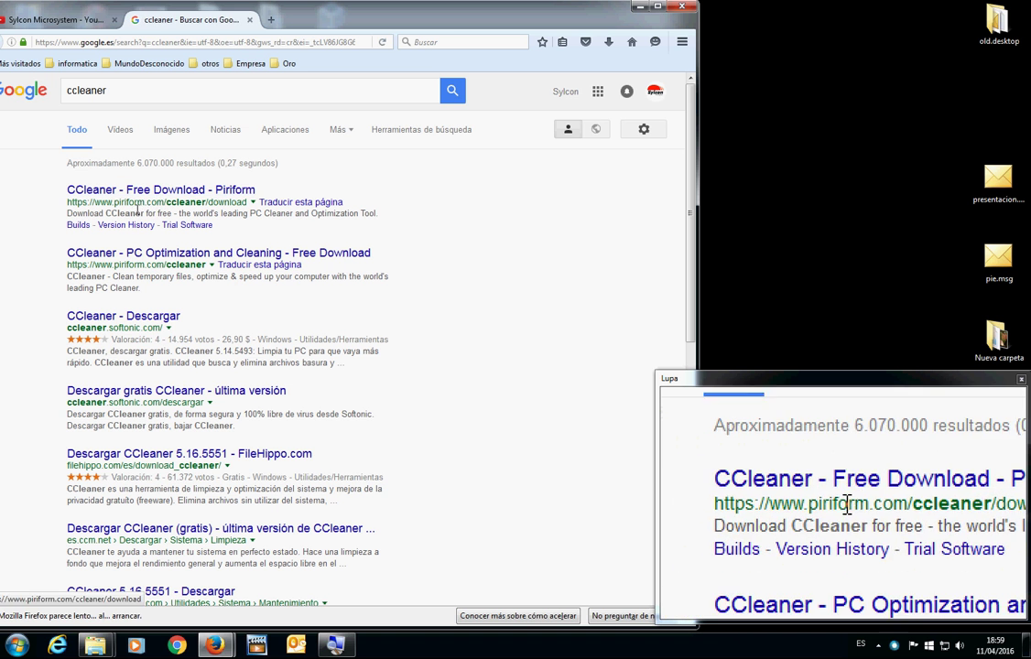
click(144, 192)
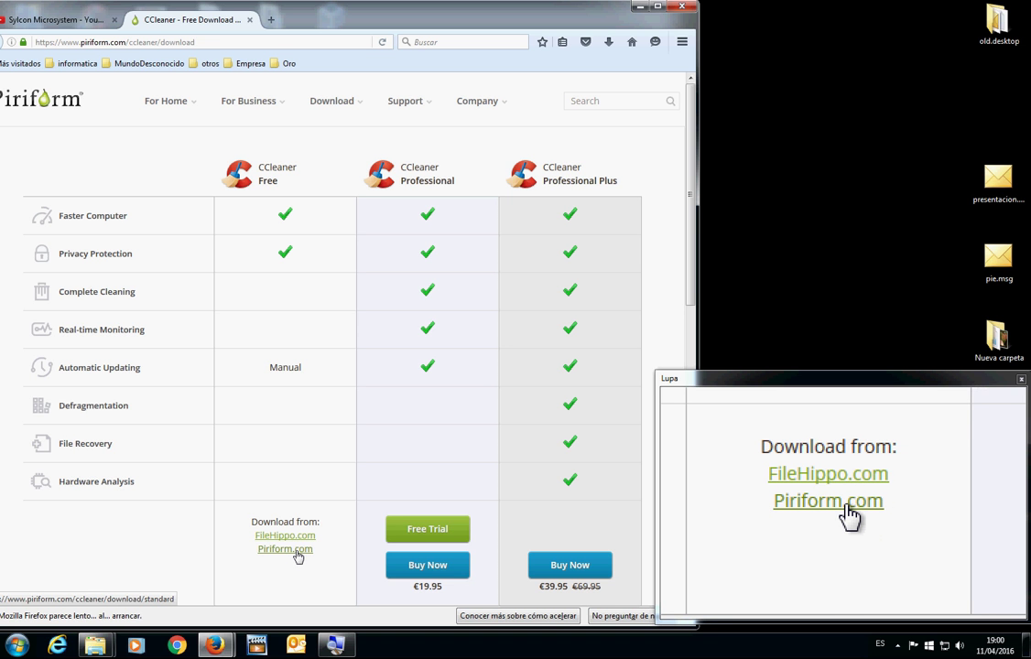
Download CCleaner Free from Piriform.com, save ccsetup516.exe and show it in its download folder.
click(298, 555)
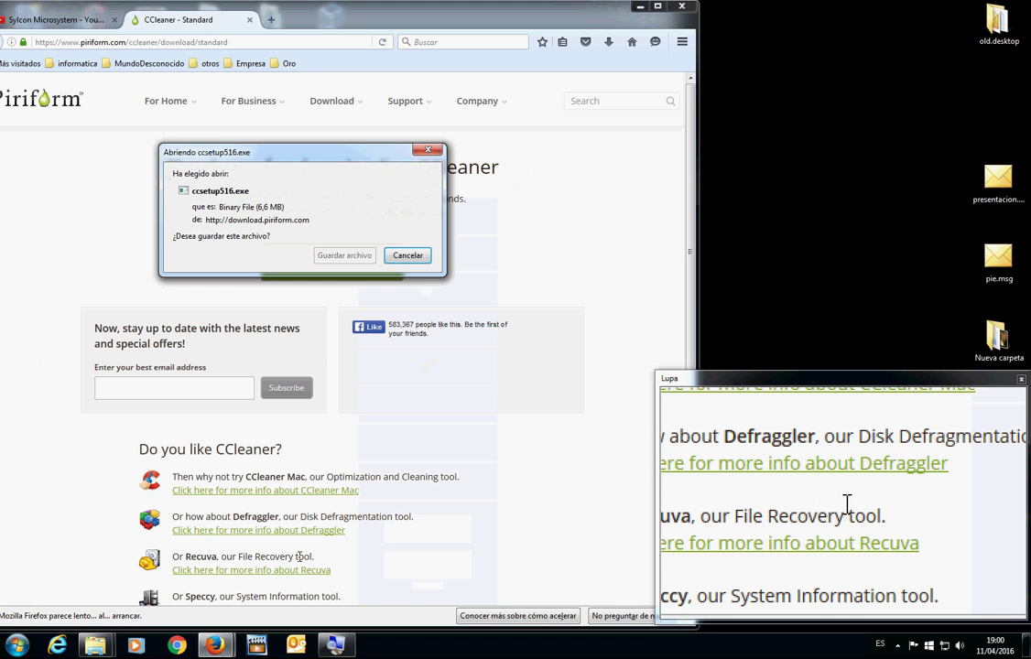
click(367, 257)
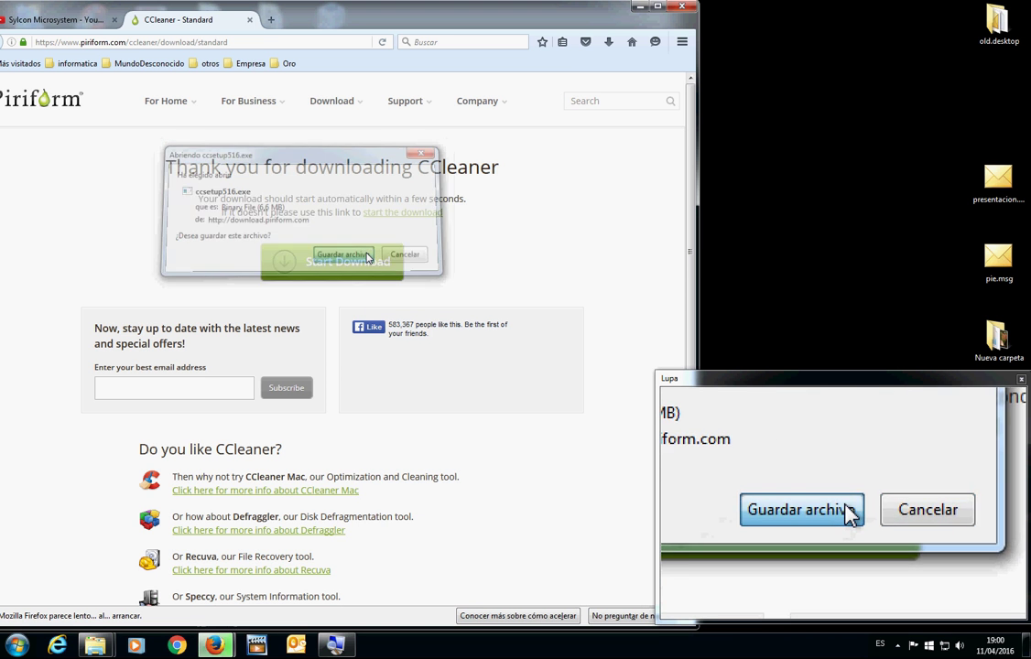
click(612, 46)
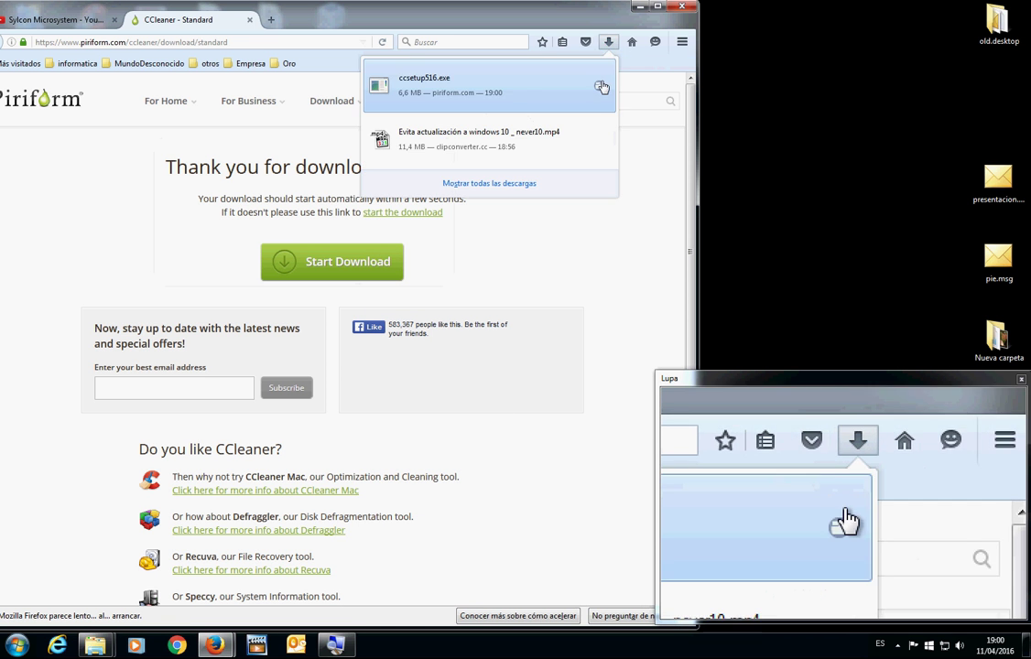
click(600, 89)
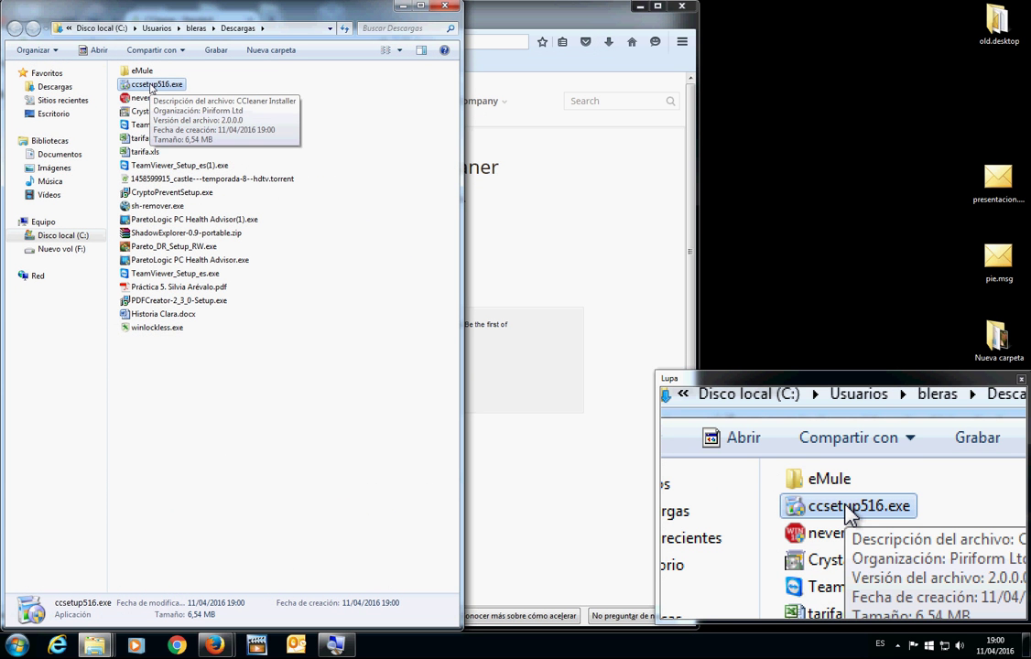
Run ccsetup516.exe and install CCleaner v5.16 in Español with the default installation options.
double_click(152, 87)
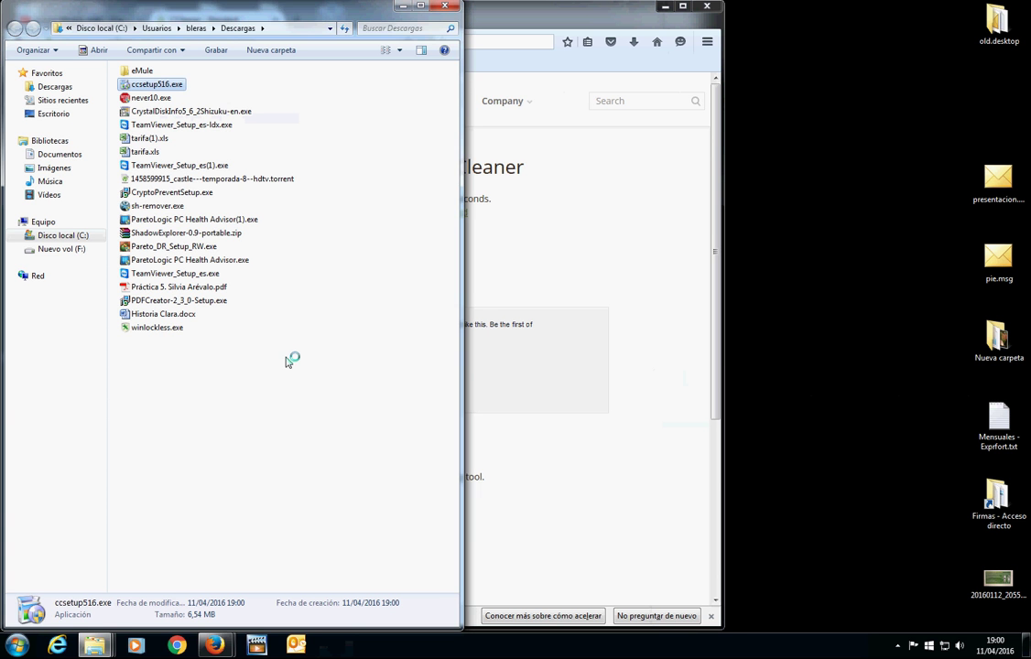
click(409, 7)
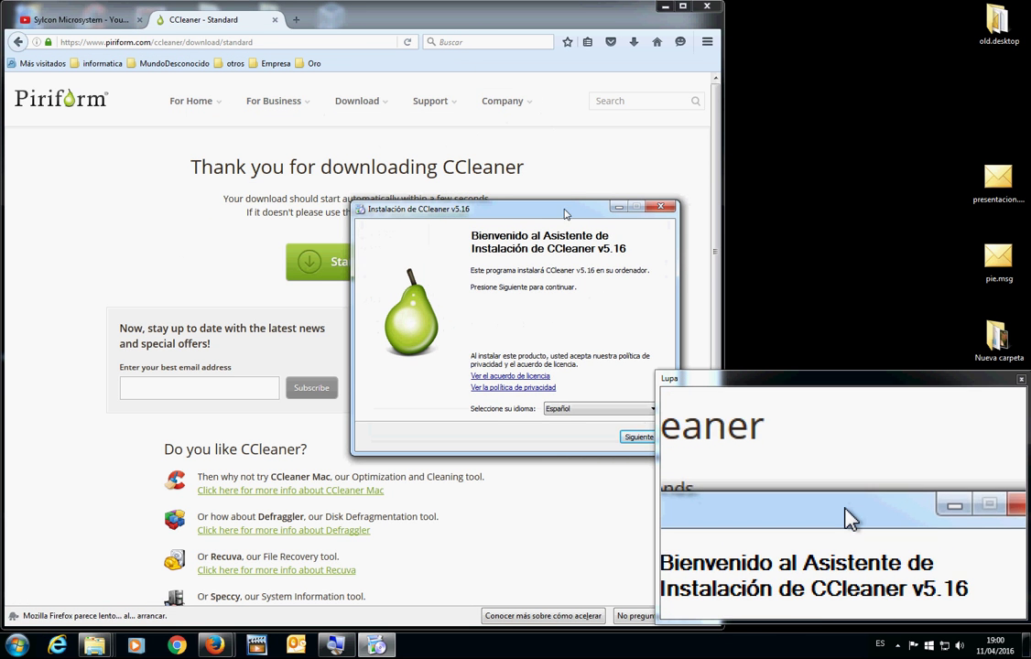
drag(566, 209, 514, 202)
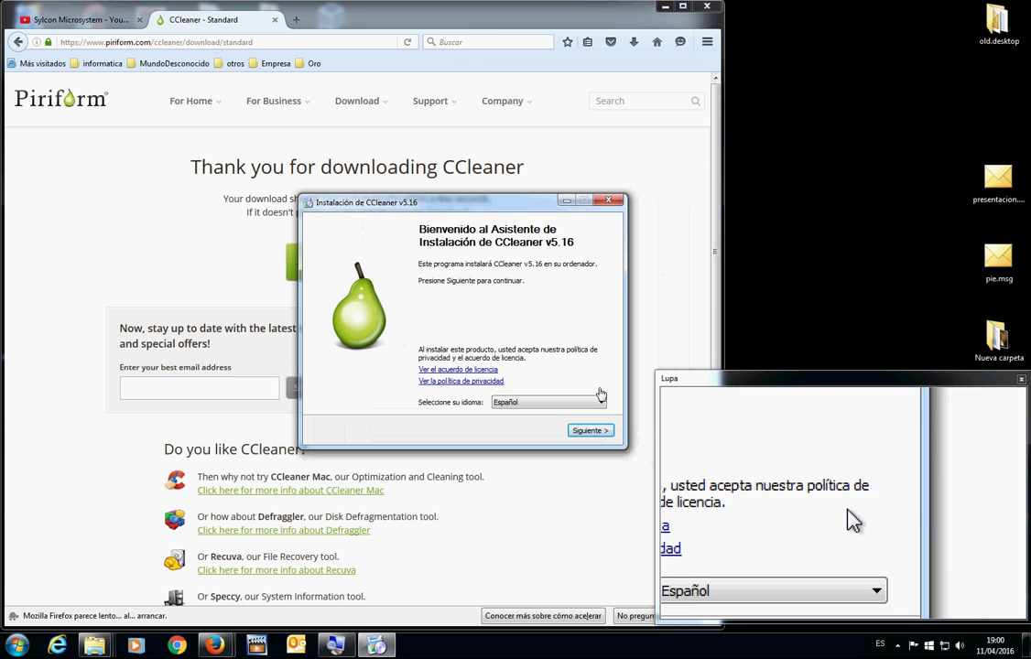
click(589, 430)
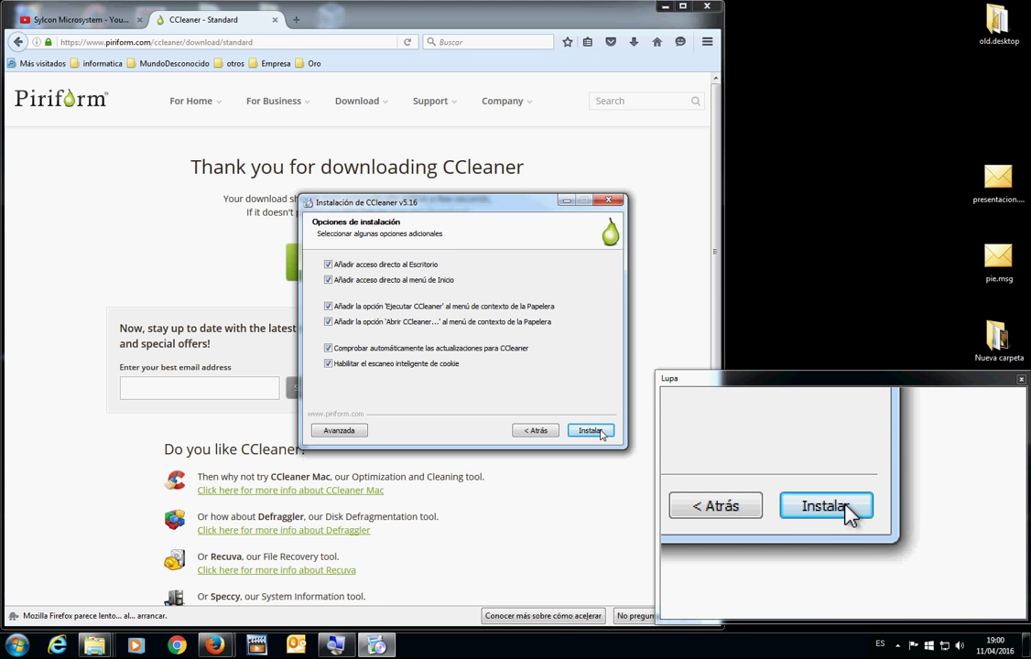
click(591, 431)
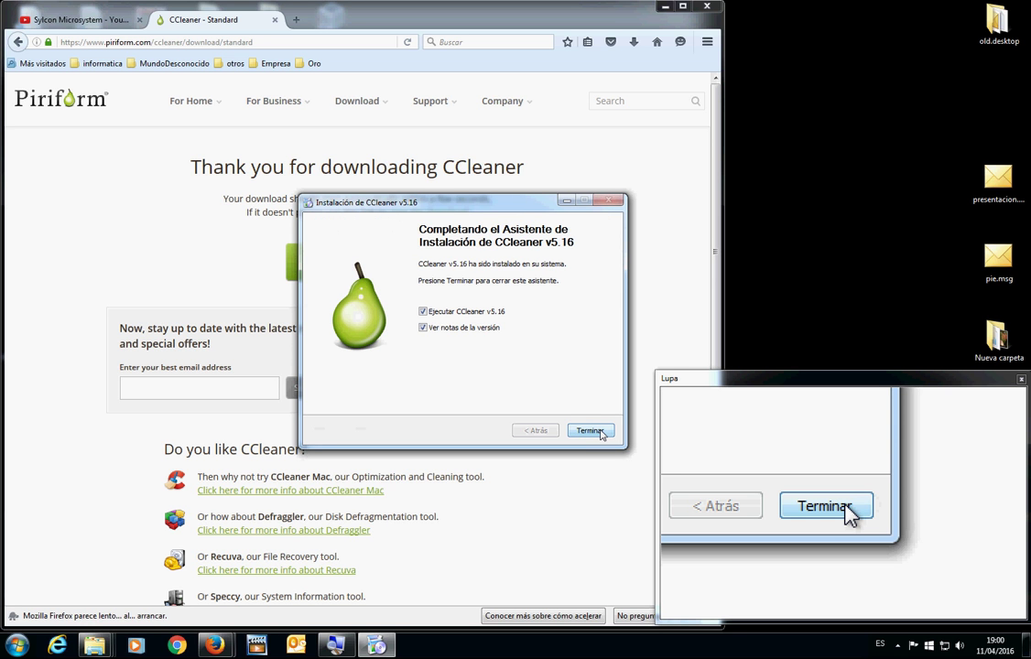
Finish the installation with the release notes option disabled, launching CCleaner and moving its window clear of the magnifier.
click(423, 327)
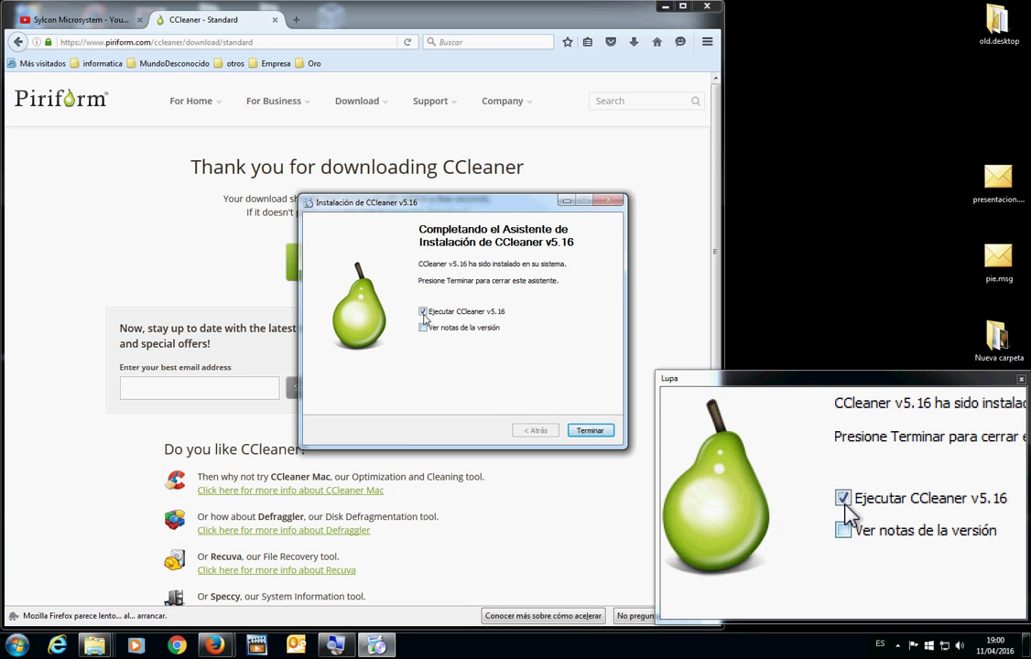
click(587, 431)
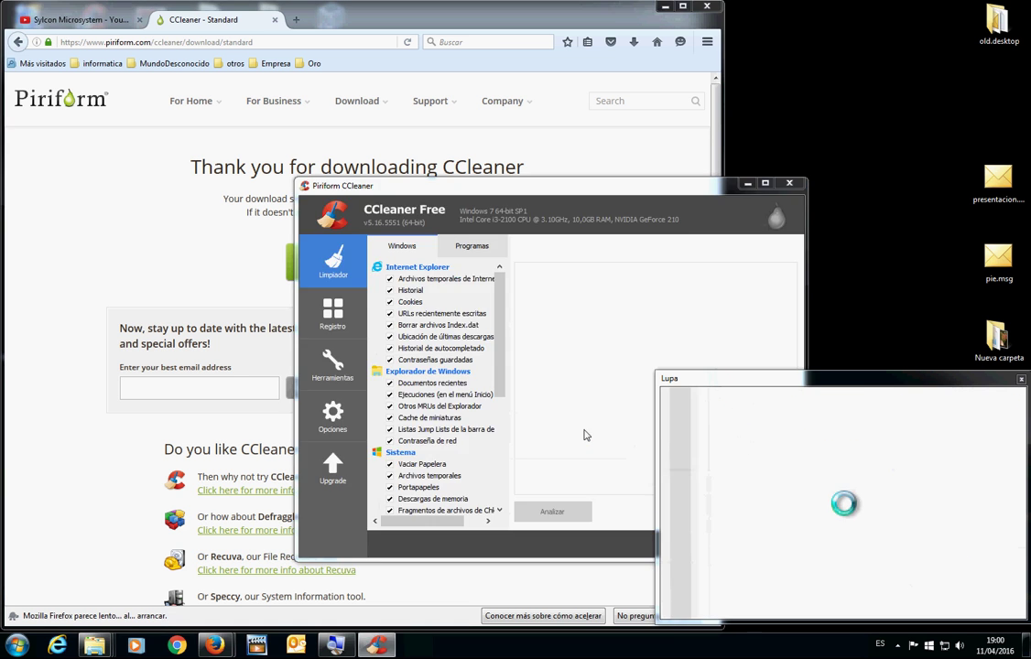
drag(522, 191, 347, 134)
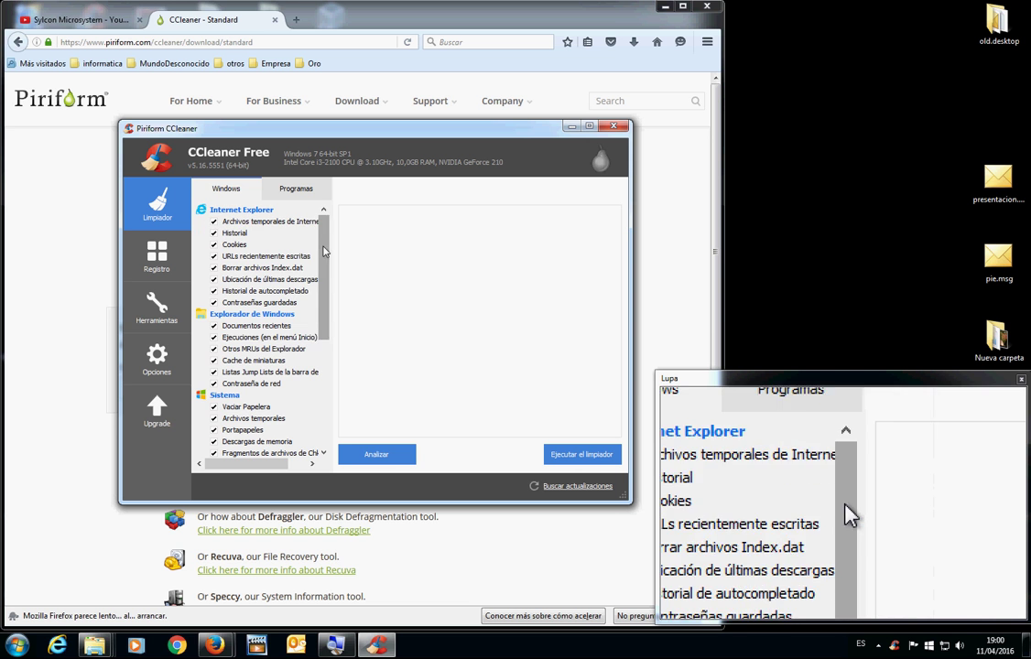
Examine the cleaning items offered for Windows and for the installed programs.
drag(324, 250, 309, 371)
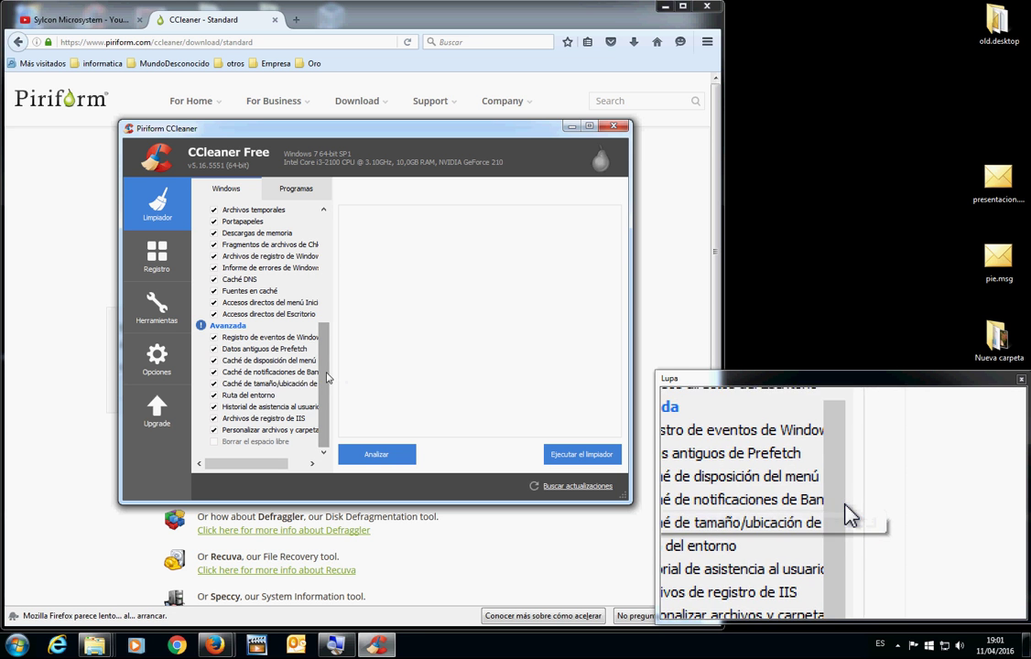
drag(324, 388, 318, 258)
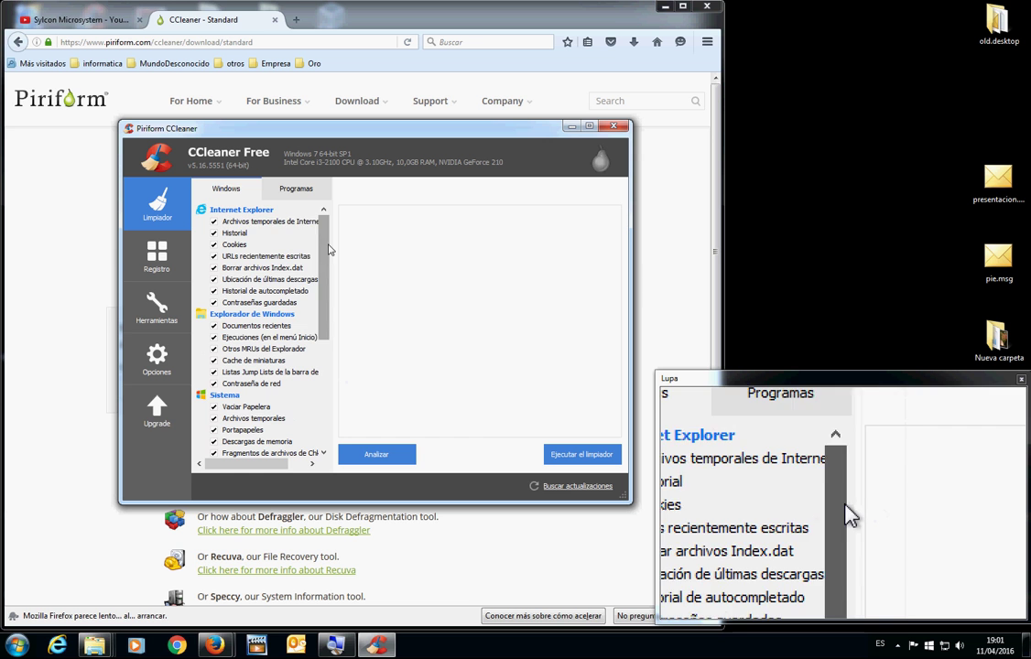
click(296, 189)
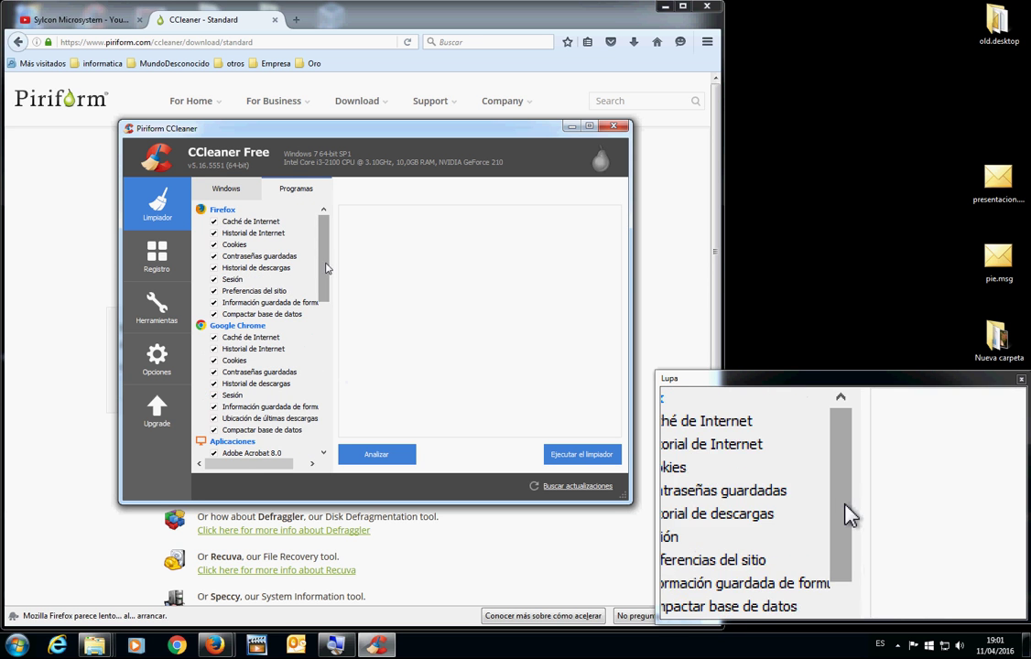
drag(325, 295, 313, 256)
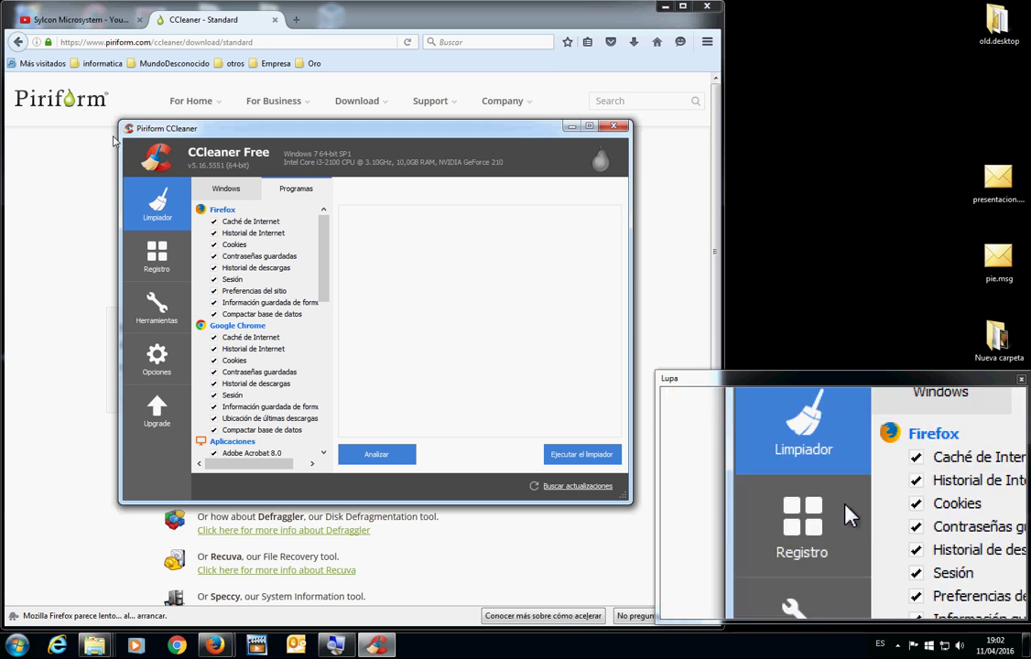
click(297, 20)
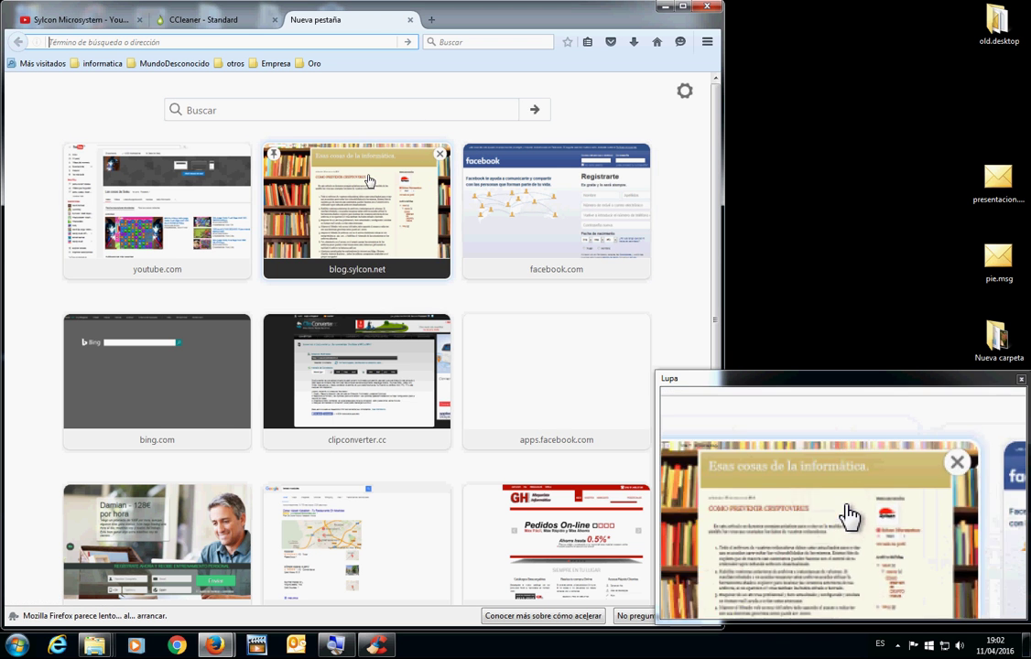
click(410, 20)
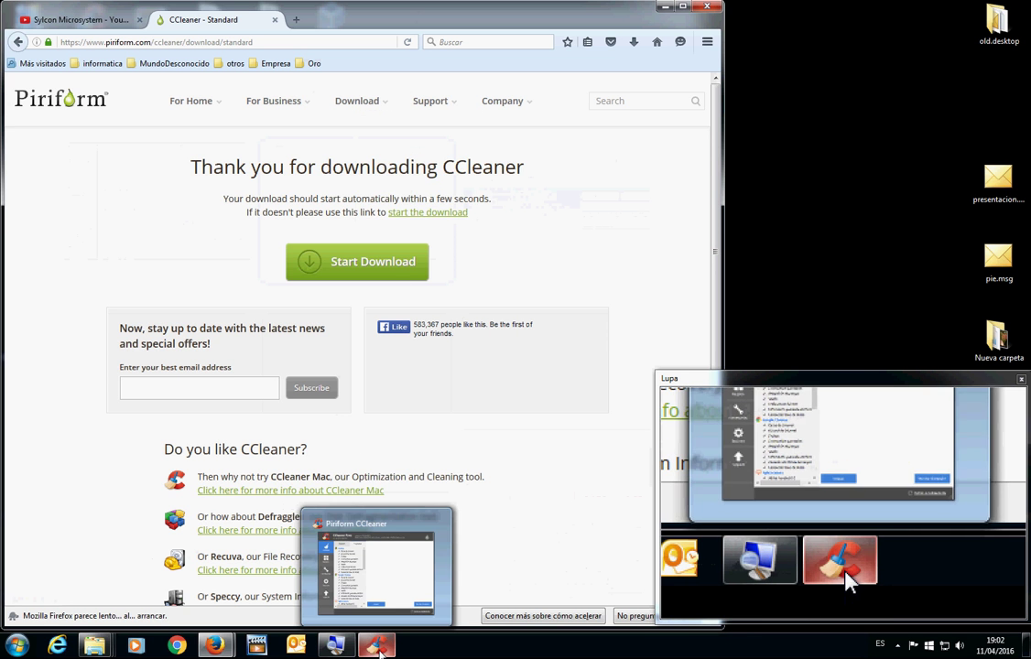
click(376, 646)
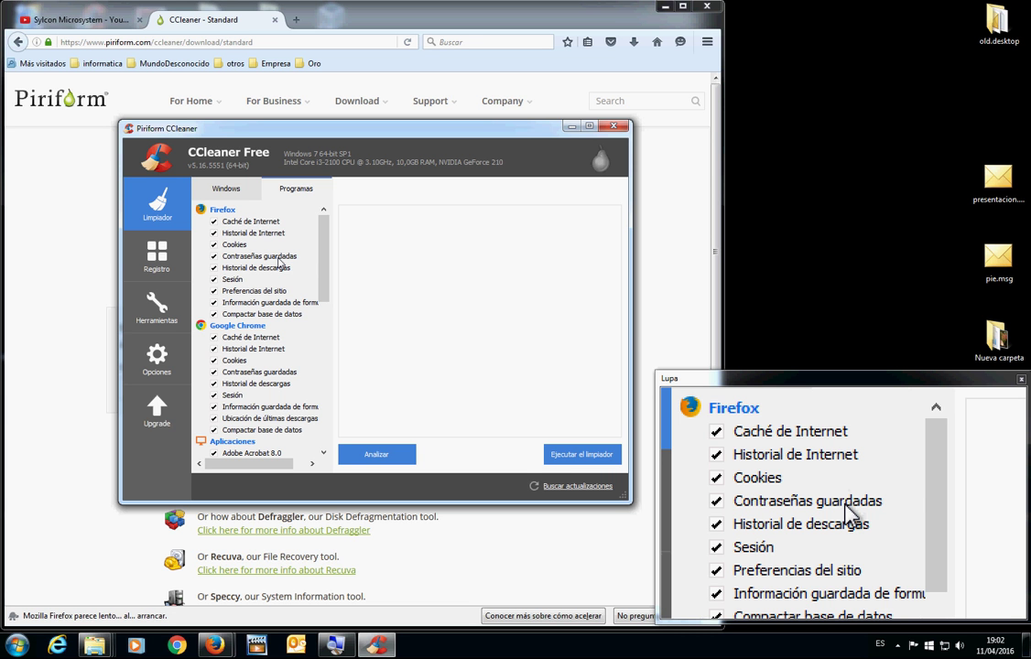
Review the program and Windows cleaning items, then run the cleaner and confirm permanent deletion of the files.
drag(324, 267, 311, 371)
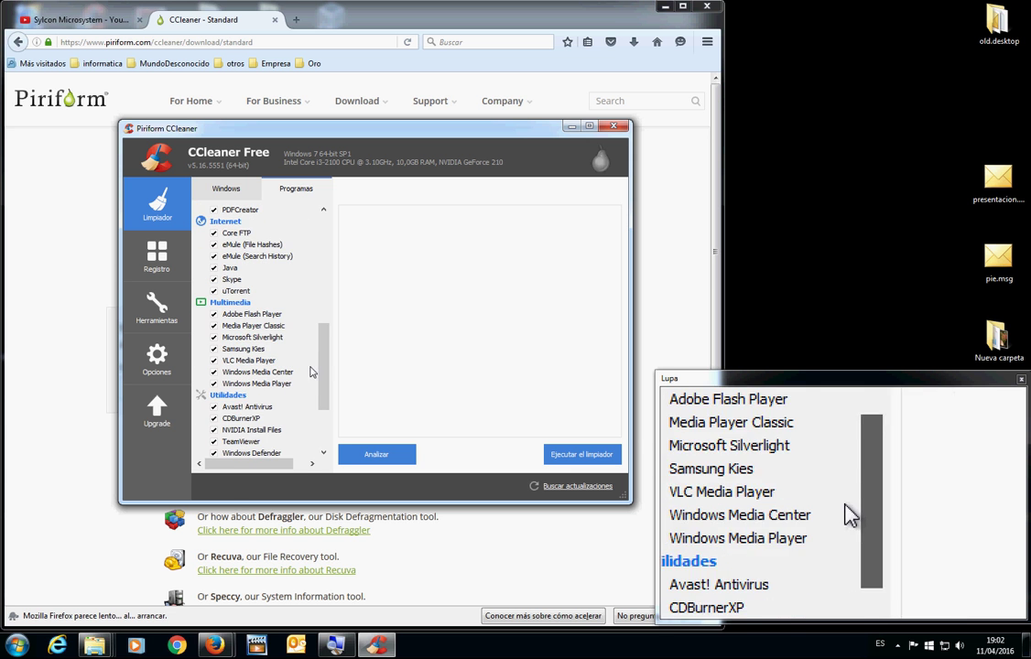
click(225, 188)
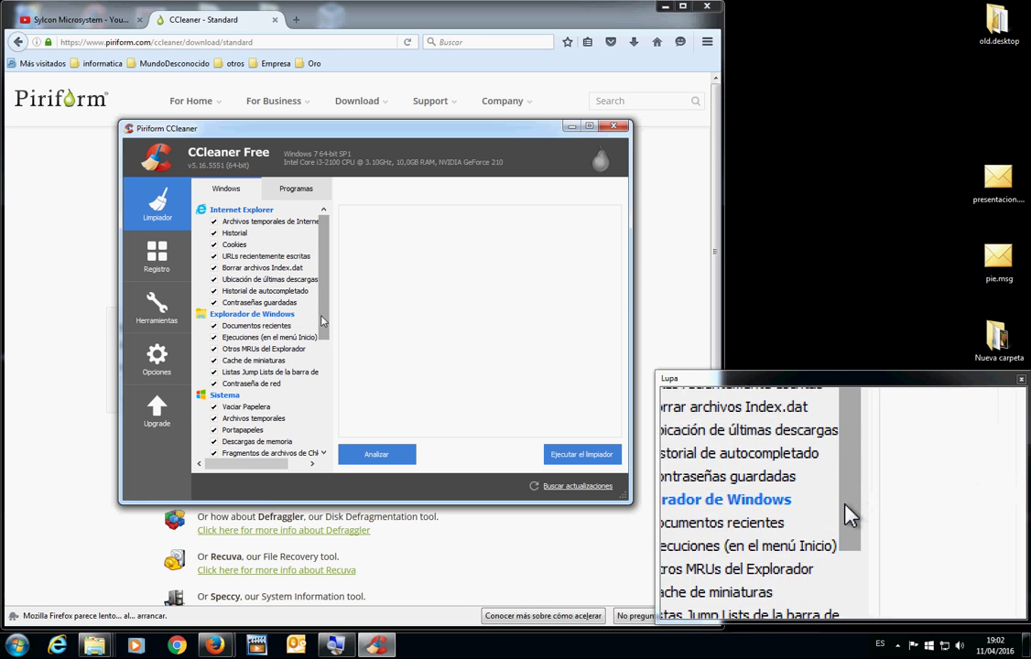
drag(323, 321, 329, 387)
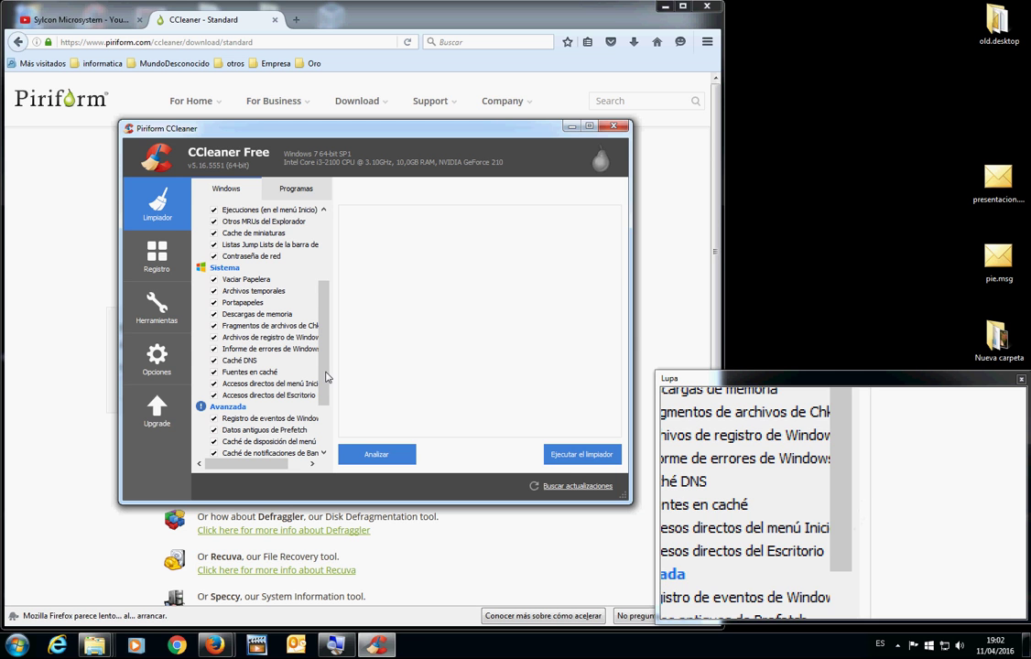
click(564, 455)
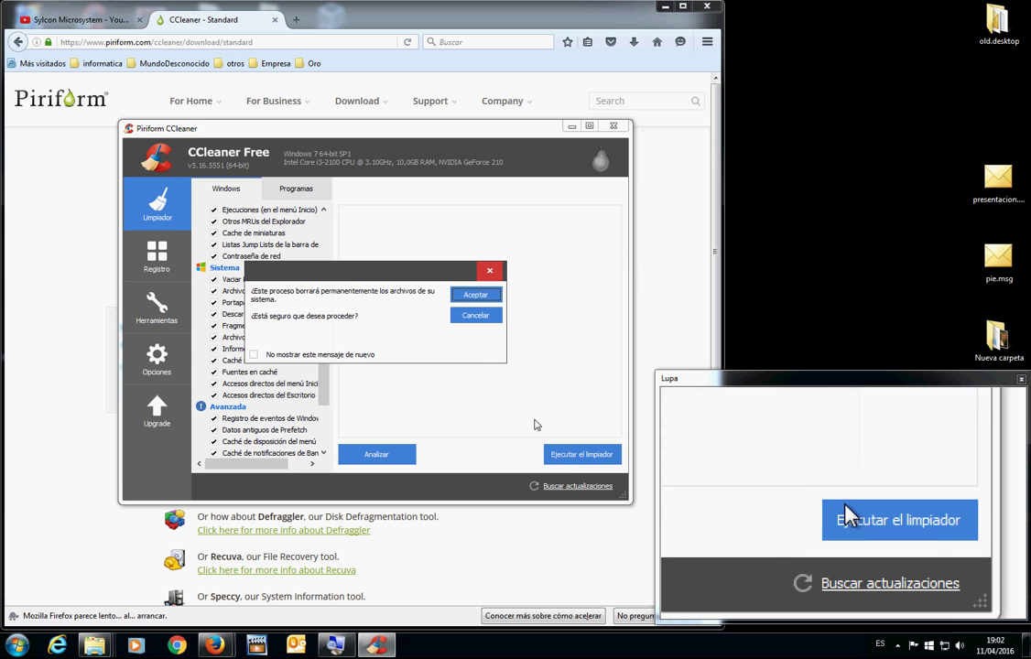
click(475, 295)
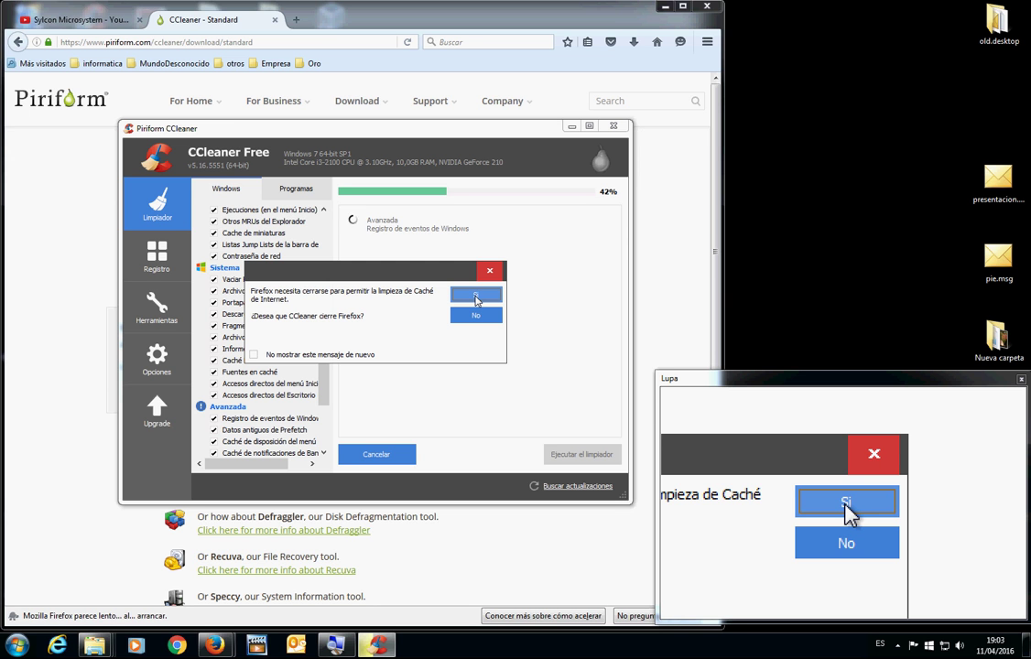
Let CCleaner close Firefox for the cache cleanup, closing all its tabs and forcing the shutdown.
click(476, 295)
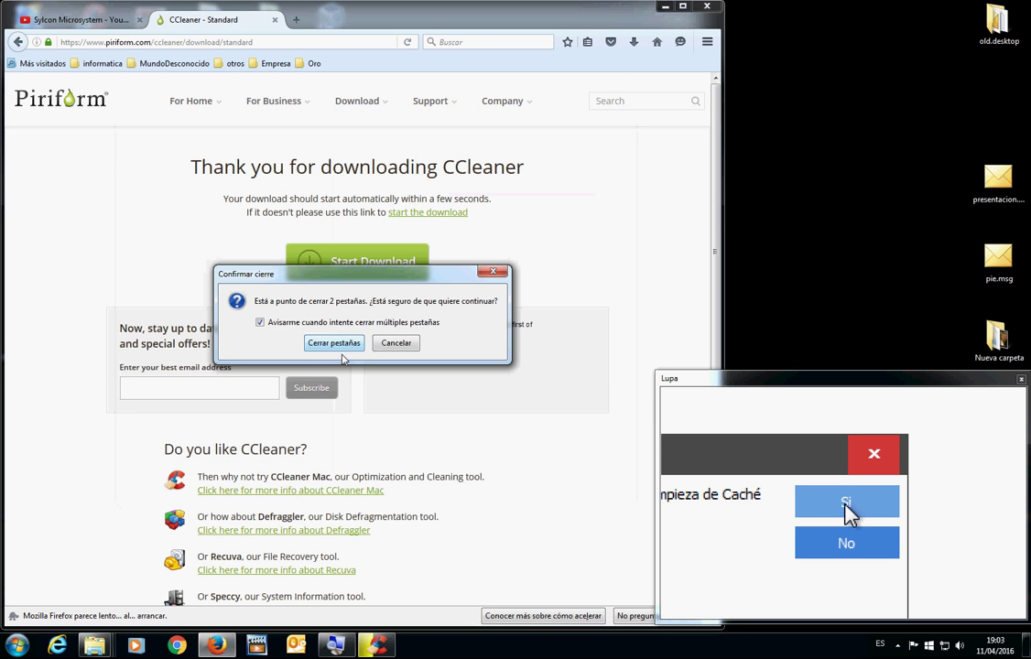
click(336, 345)
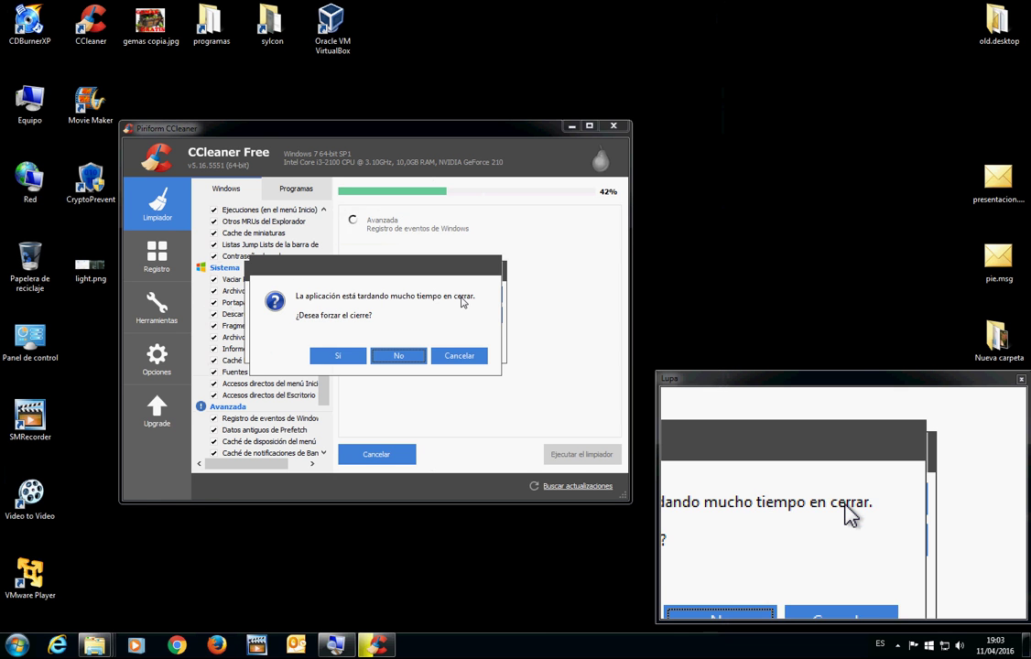
click(338, 356)
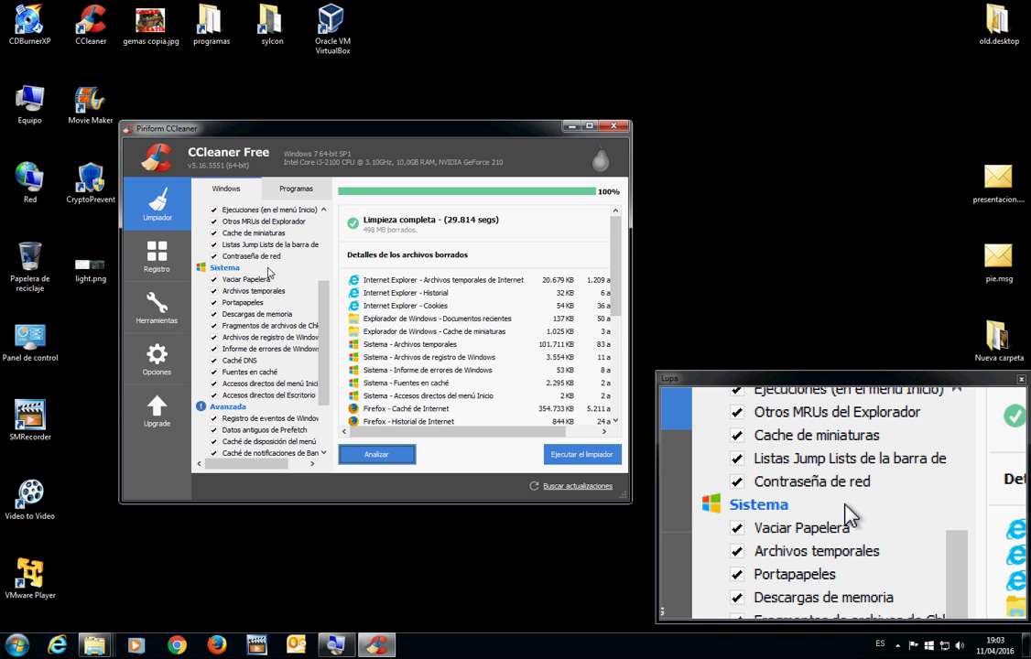
Scan the registry for problems and start repairing the selected ones without backing up the registry changes.
click(167, 260)
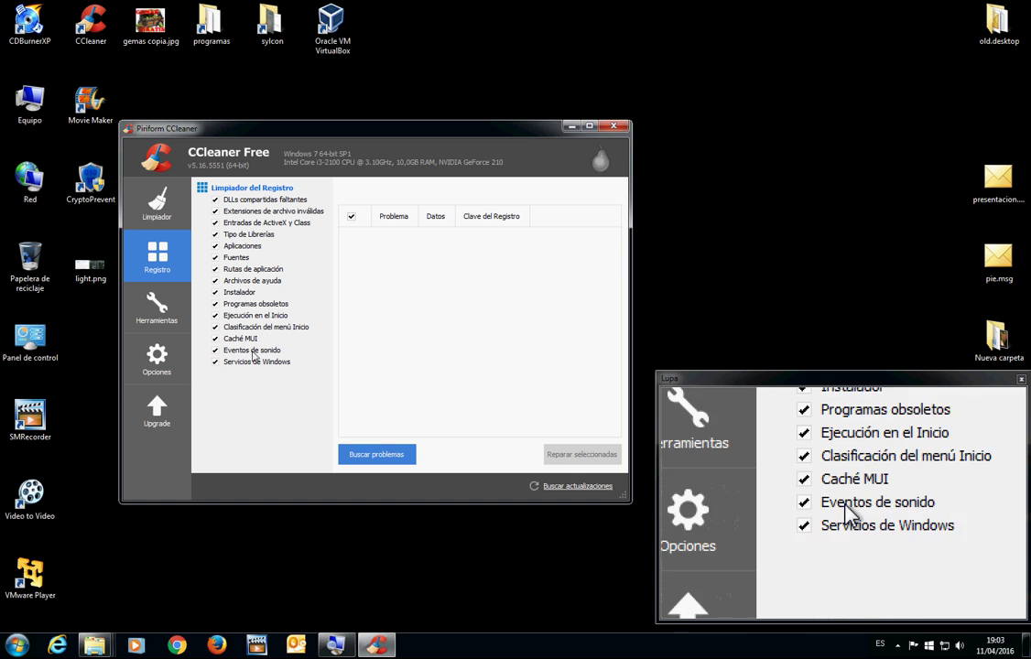
click(376, 457)
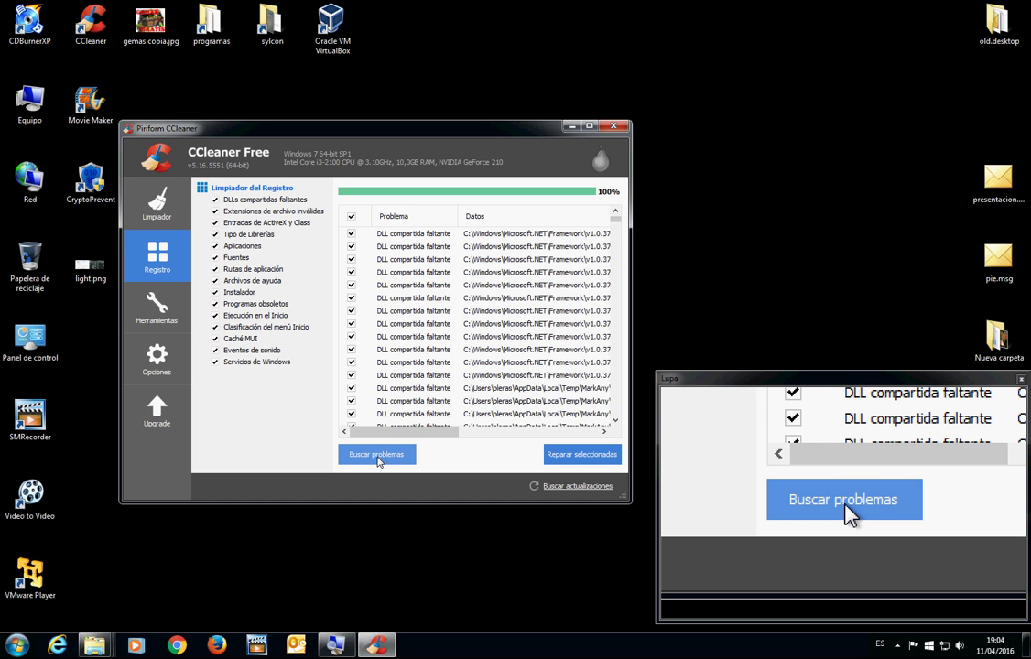
click(561, 458)
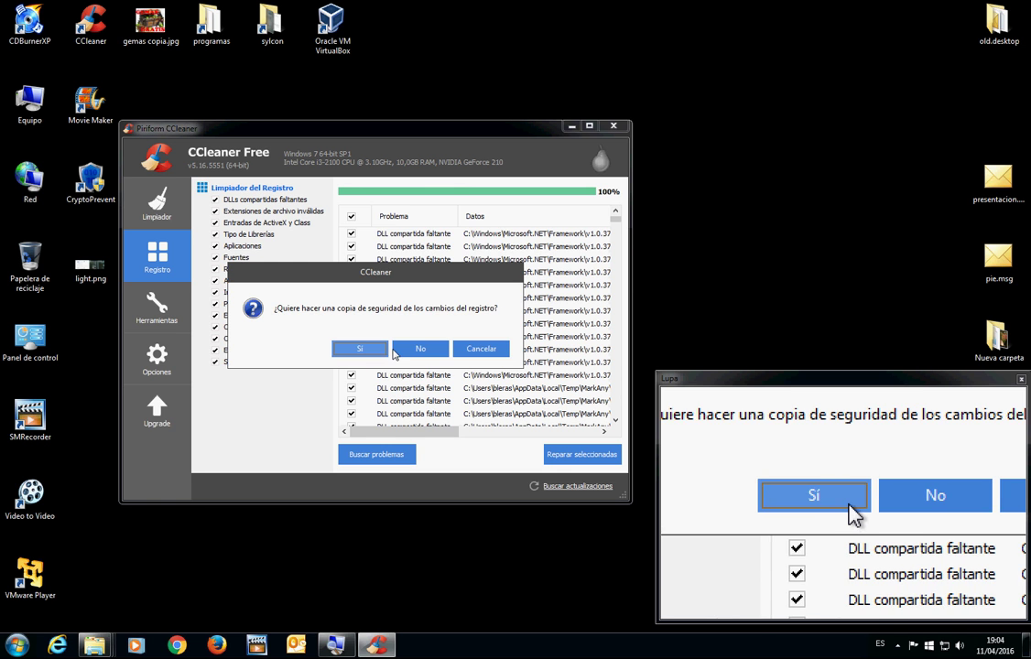
click(406, 353)
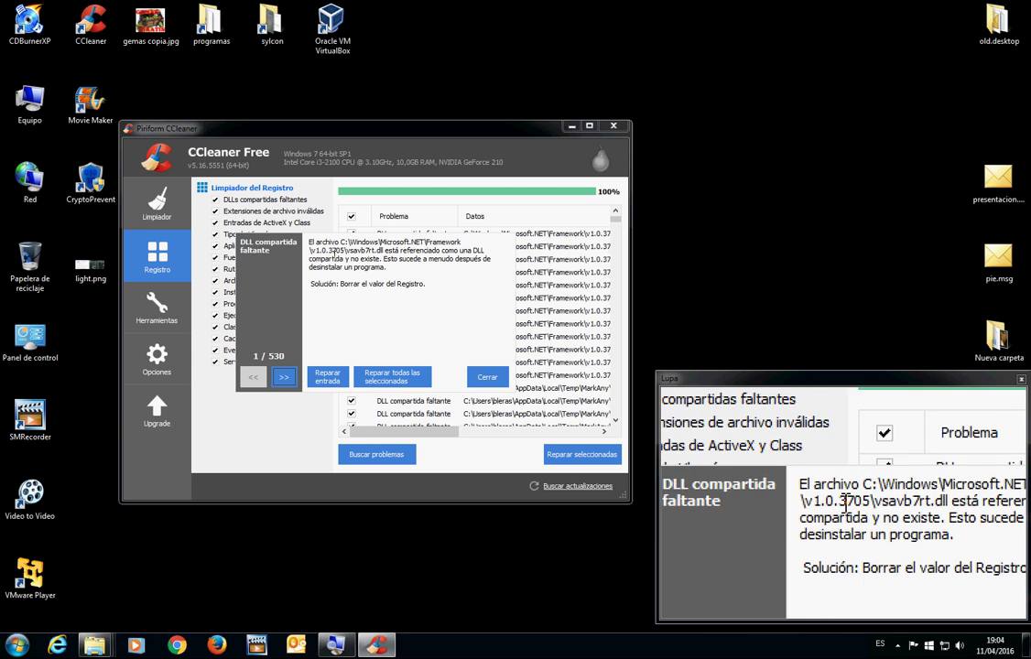
Repair the first fifteen registry entries one at a time, then repair all remaining selected entries together and close the repair dialog.
click(328, 379)
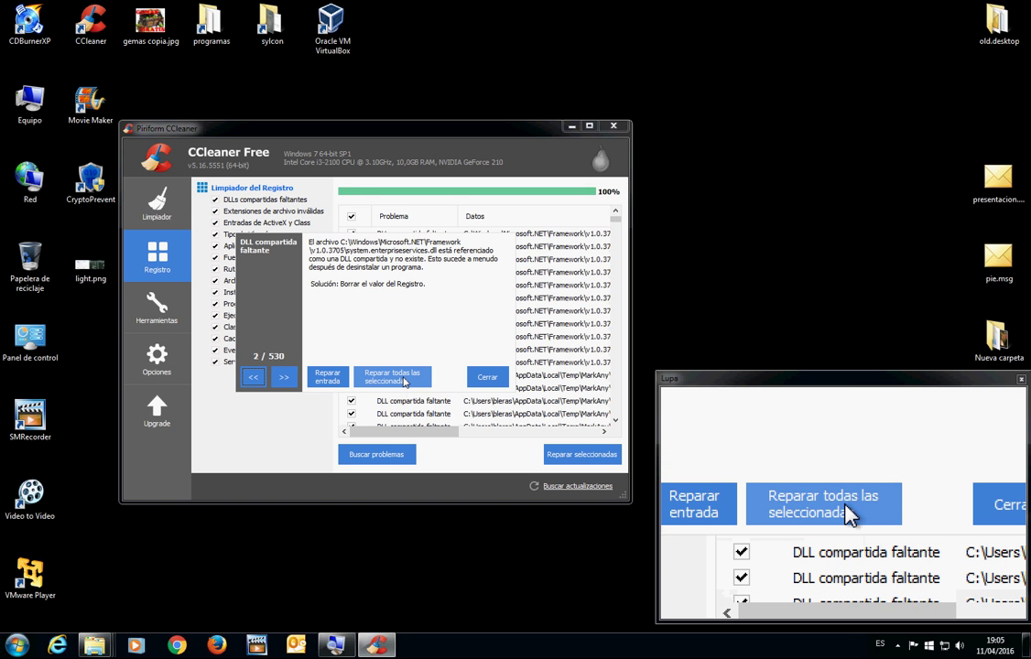
click(340, 383)
click(339, 383)
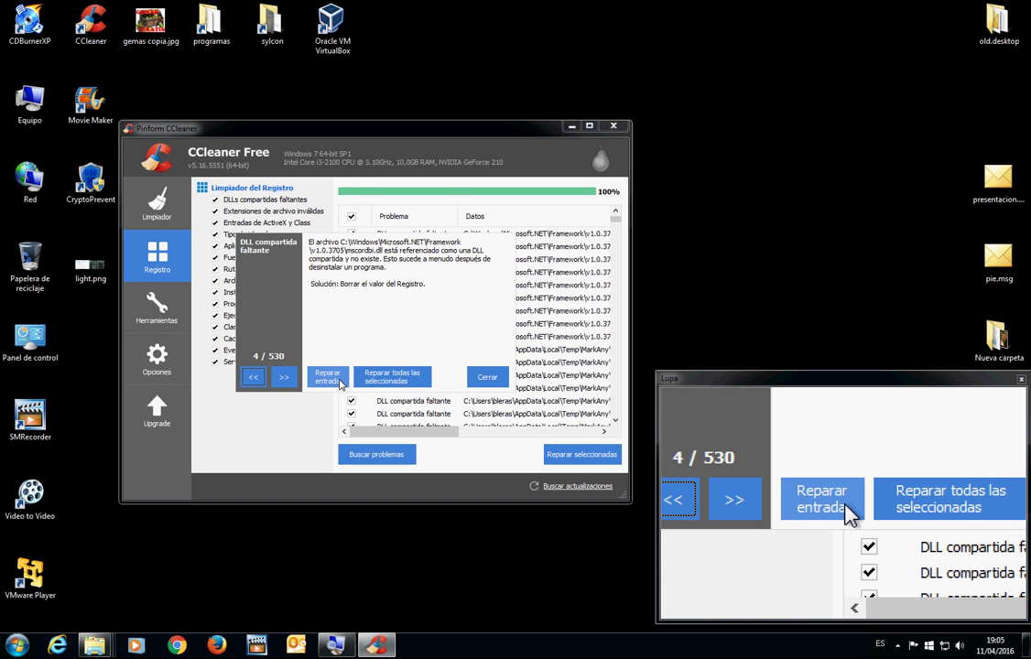
click(340, 383)
click(340, 383)
click(340, 382)
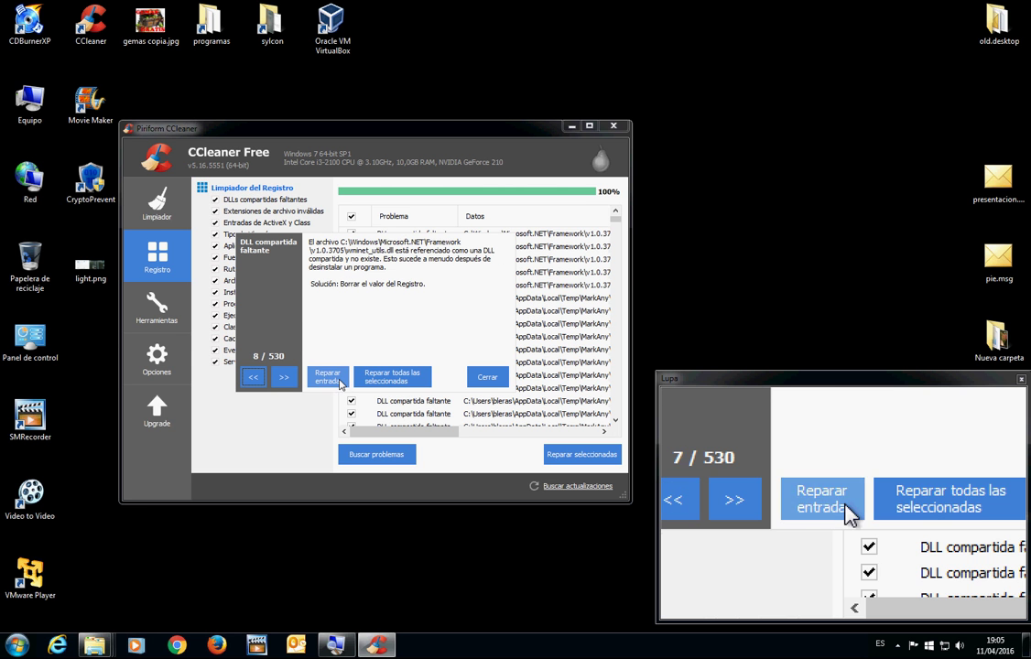
click(339, 383)
click(340, 383)
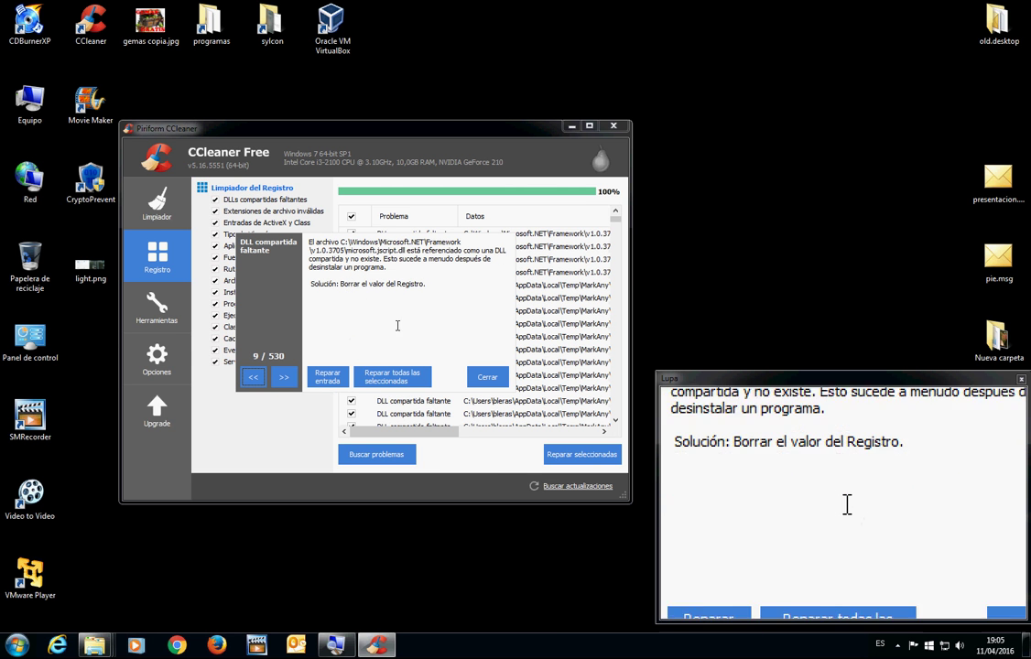
click(337, 380)
click(337, 380)
click(337, 380)
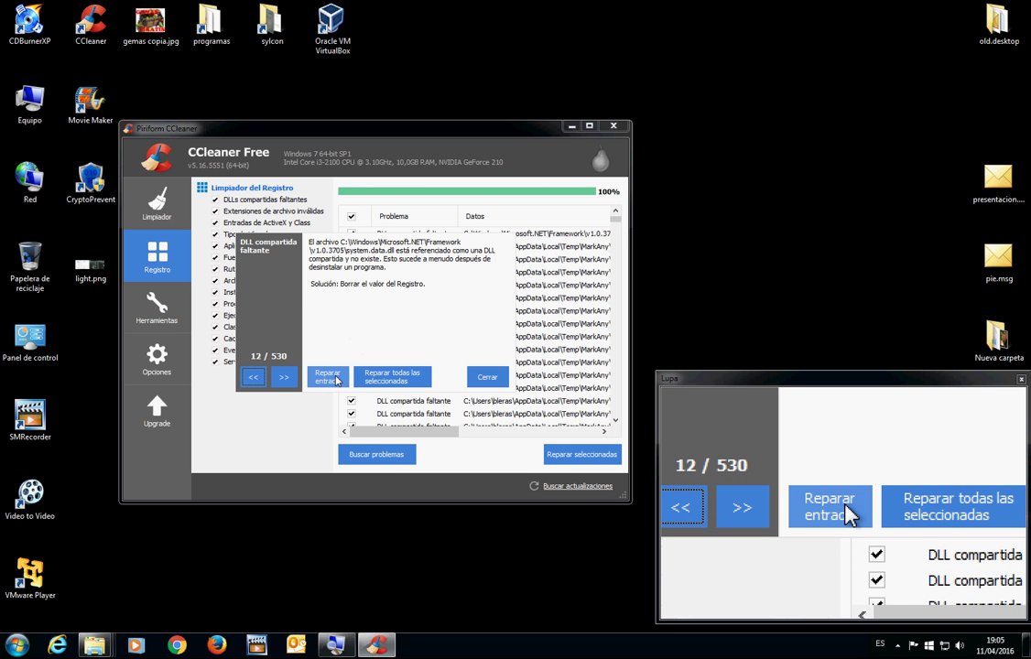
click(337, 380)
click(336, 380)
click(337, 380)
click(337, 380)
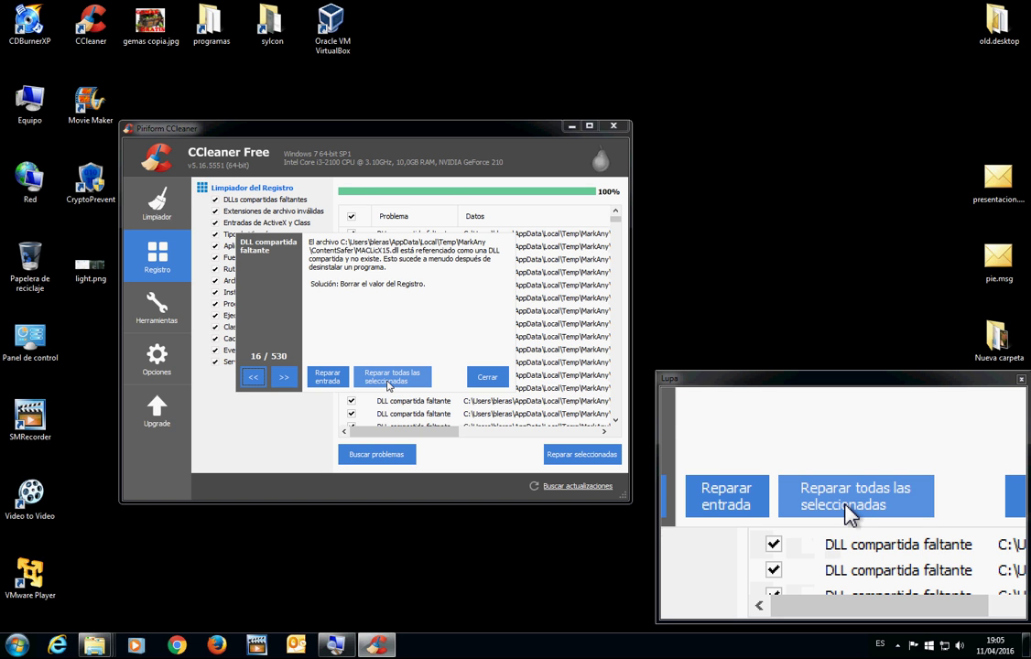
click(387, 383)
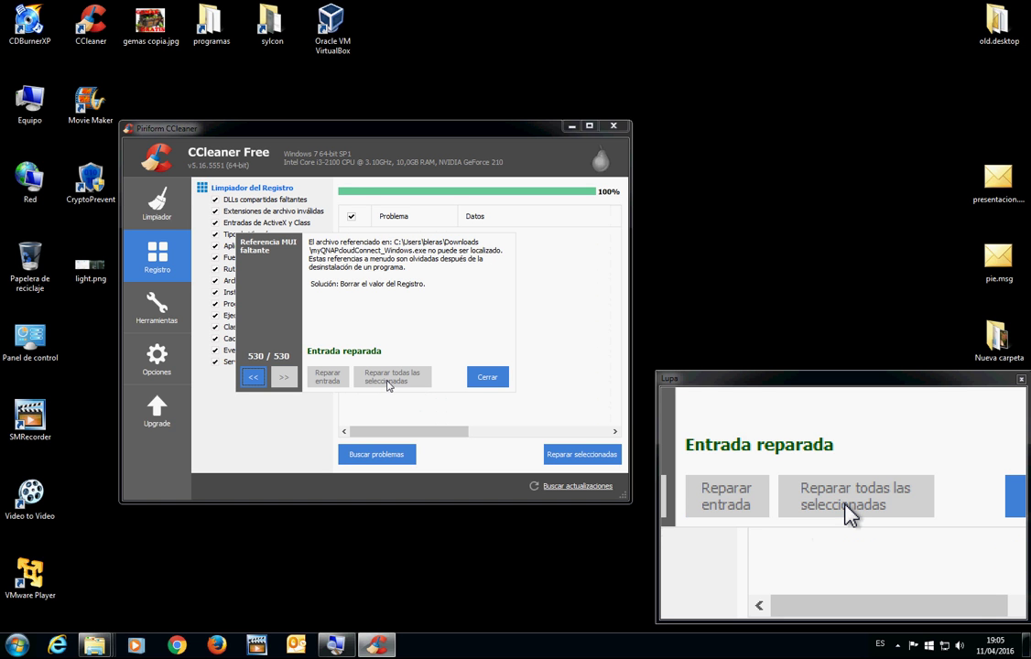
click(485, 378)
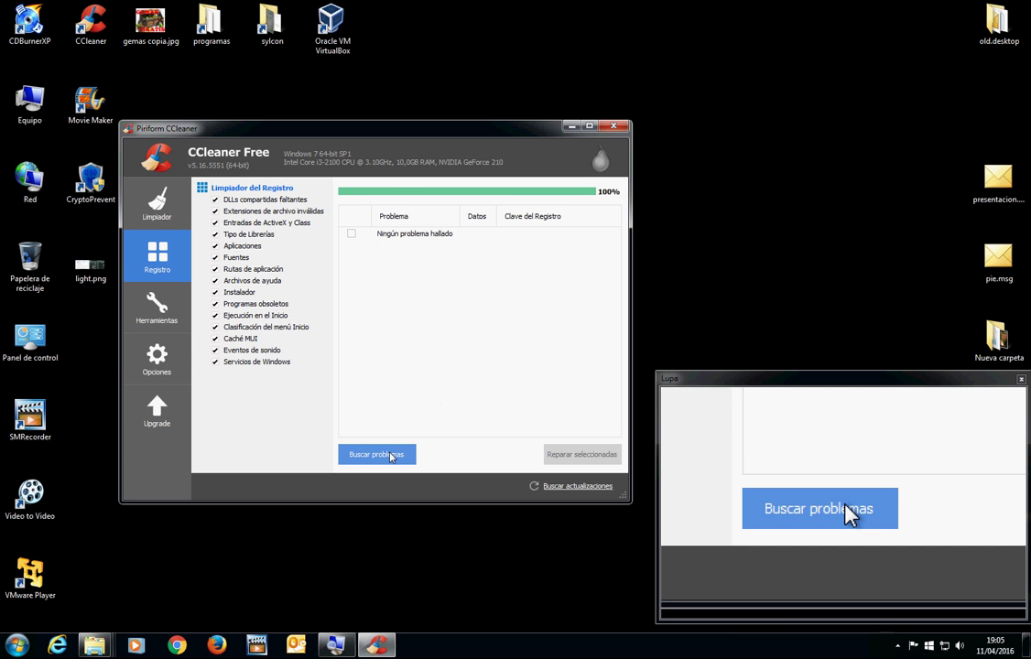
Rescan the registry, repair all selected problems without a backup, and scan for problems once more.
click(390, 456)
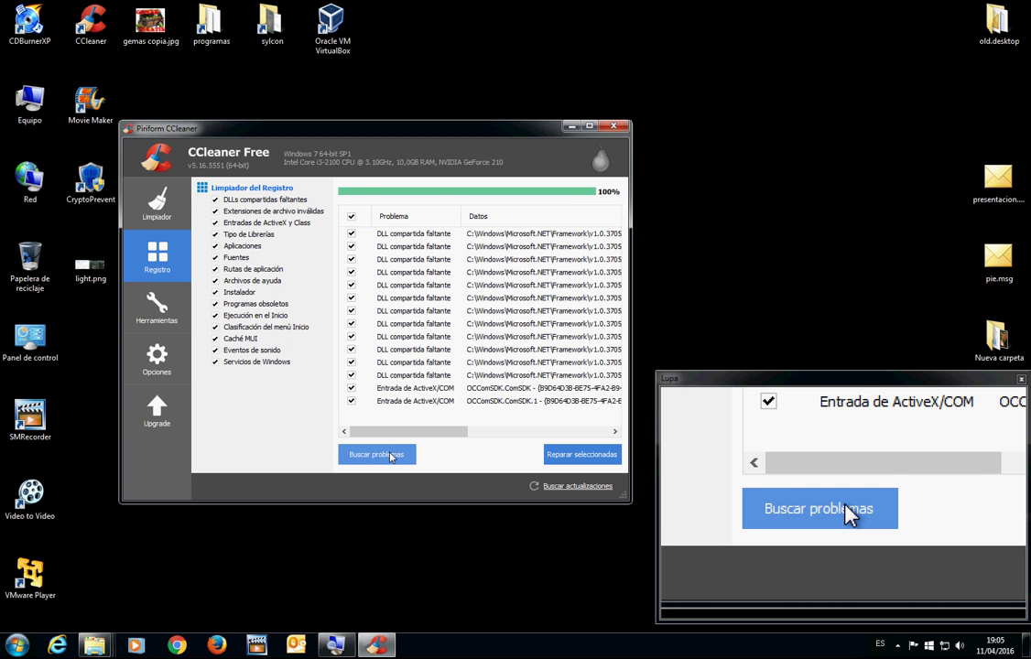
click(561, 455)
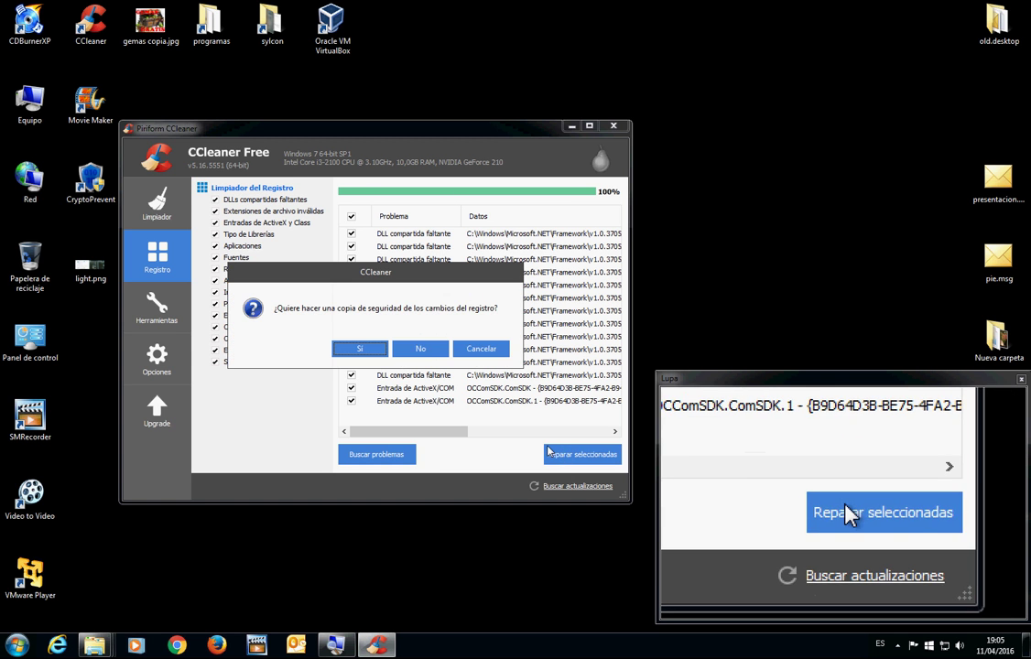
click(419, 359)
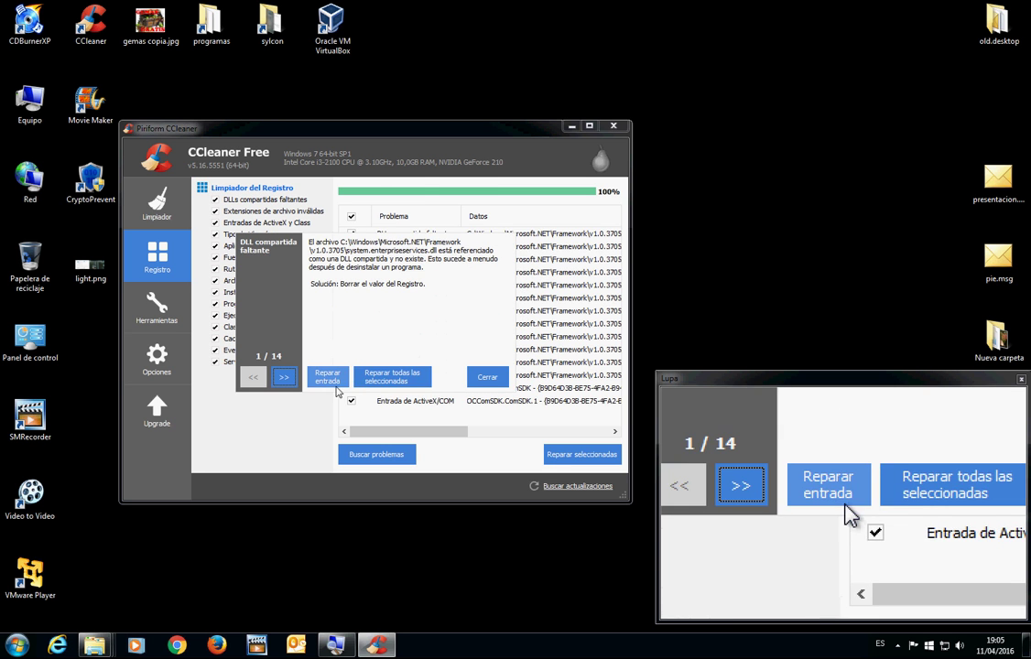
click(367, 385)
click(490, 378)
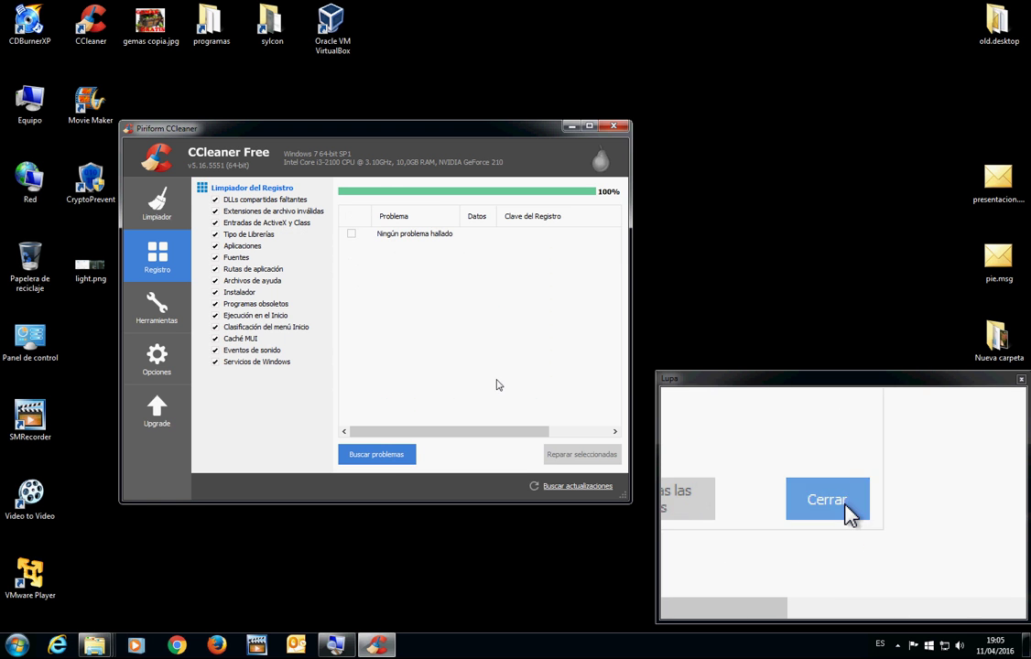
click(394, 458)
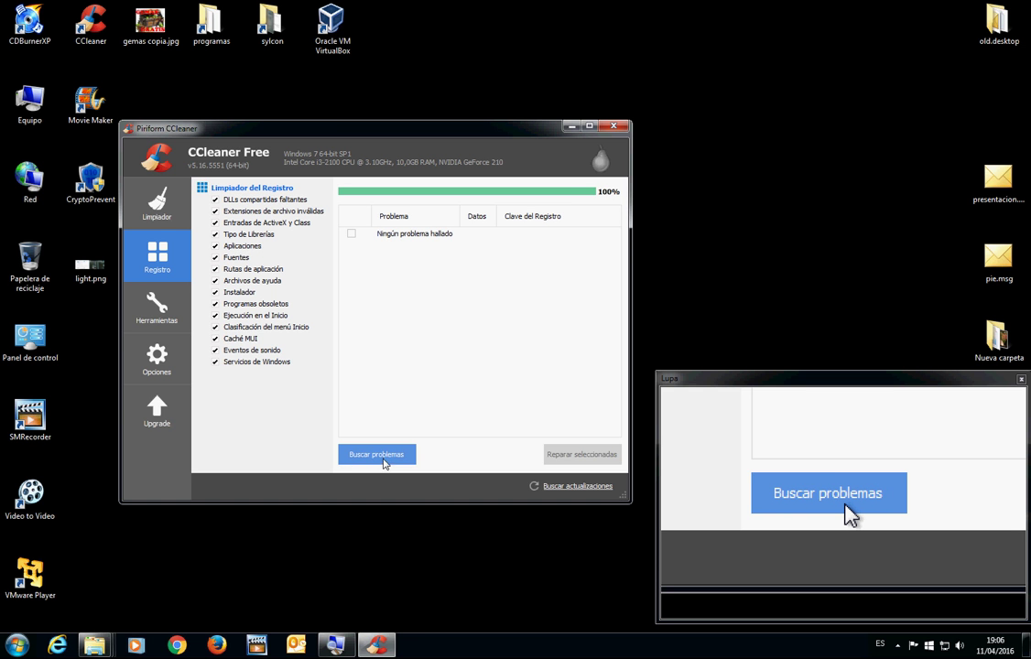
Examine the list of uninstallable programs and the Windows startup programs, sorting the startup entries with the enabled ones first.
click(164, 320)
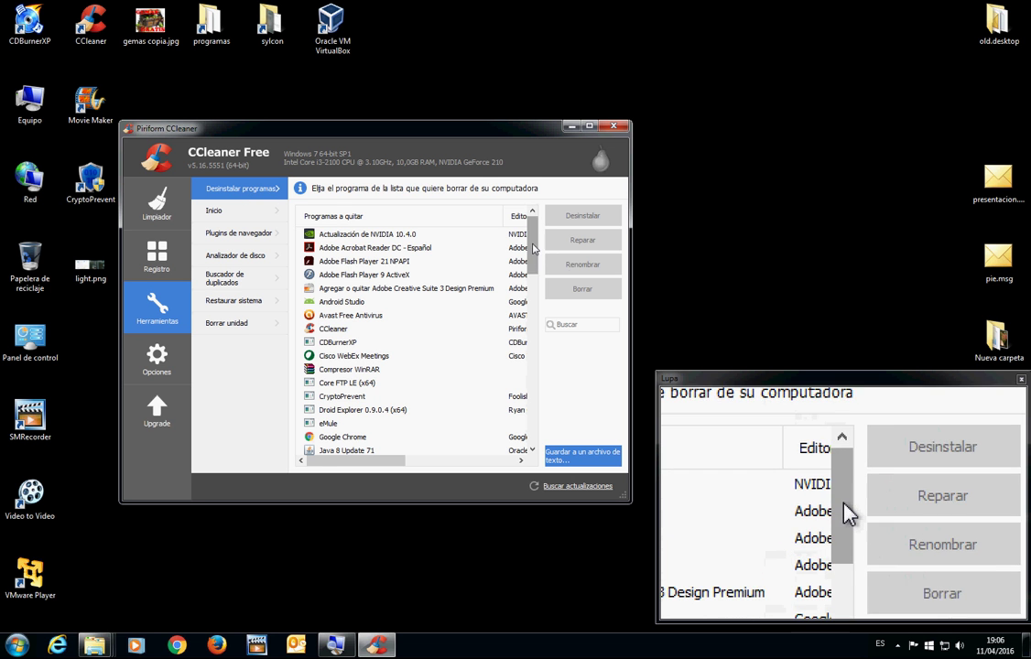
mouse_move(534, 248)
mouse_down()
mouse_move(534, 297)
mouse_move(540, 240)
mouse_up()
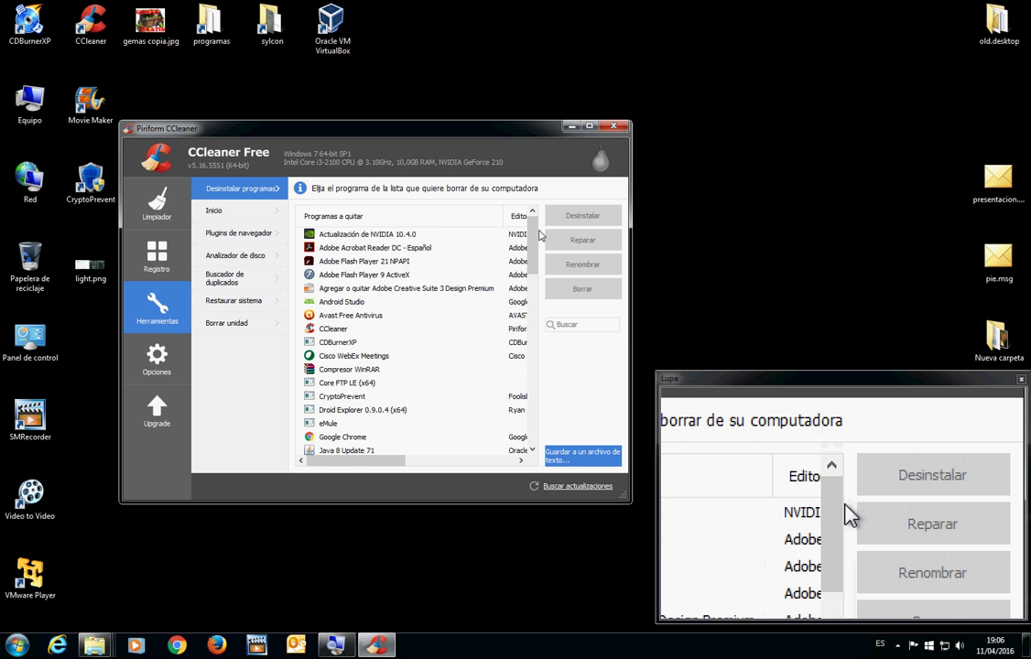
click(263, 216)
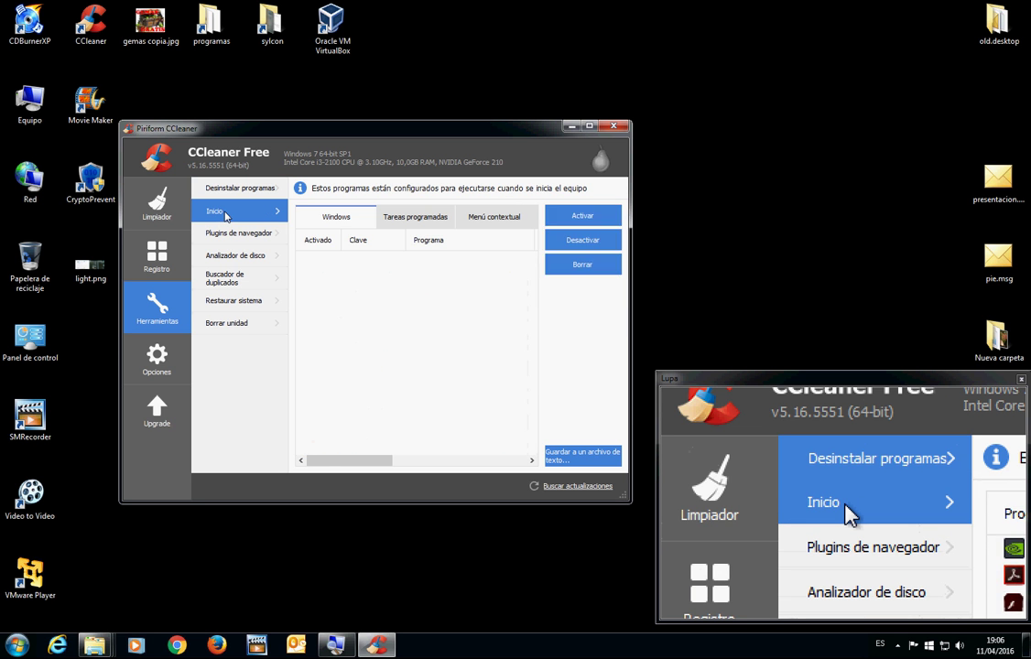
click(320, 242)
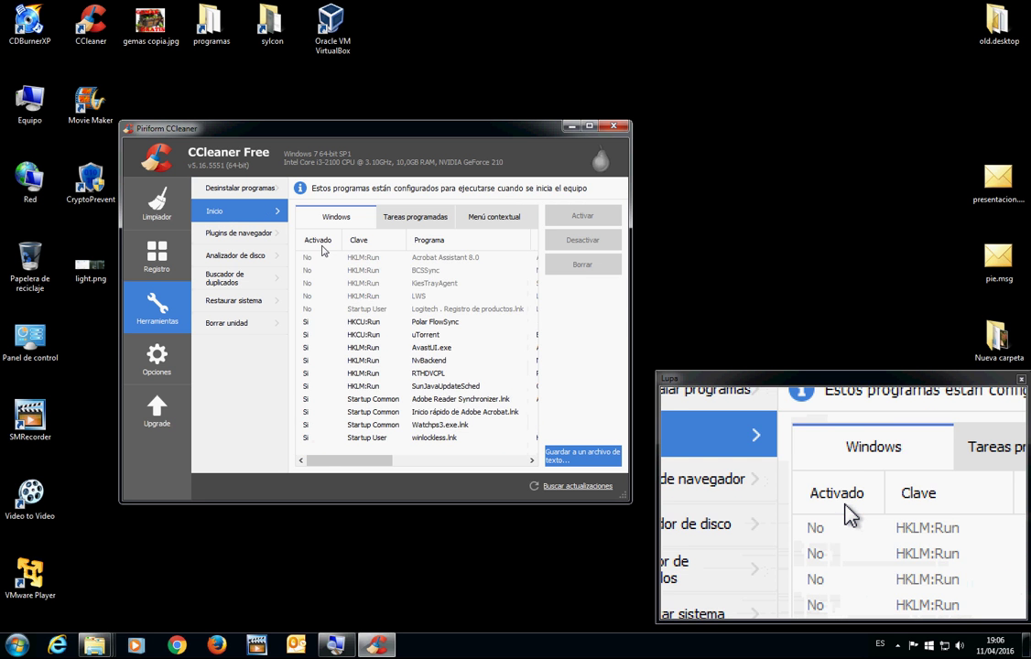
click(319, 241)
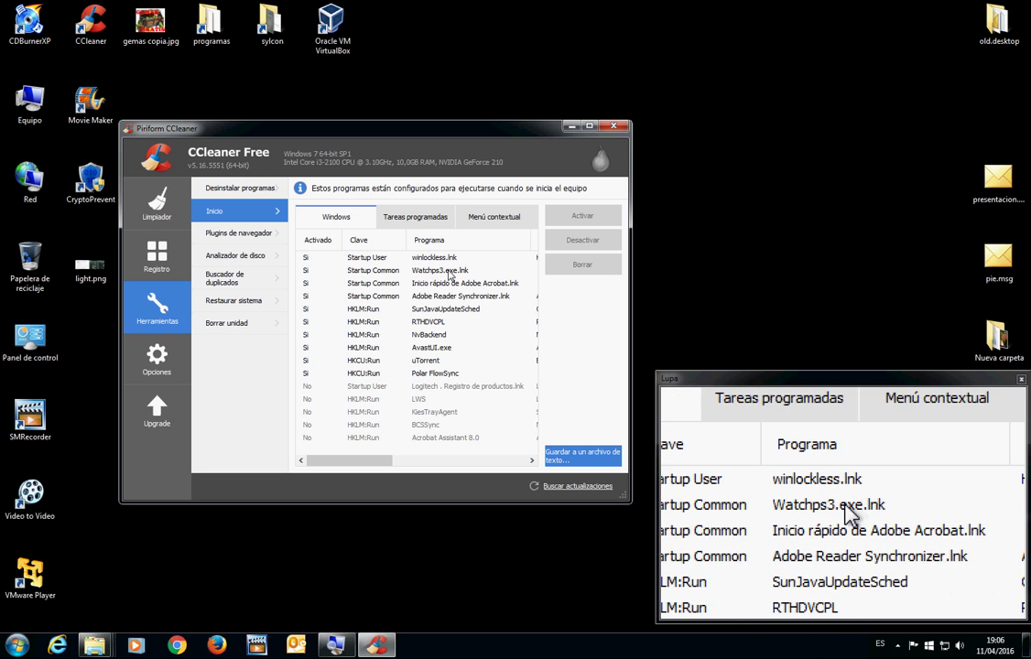
mouse_move(387, 461)
mouse_down()
mouse_move(493, 461)
mouse_move(377, 462)
mouse_up()
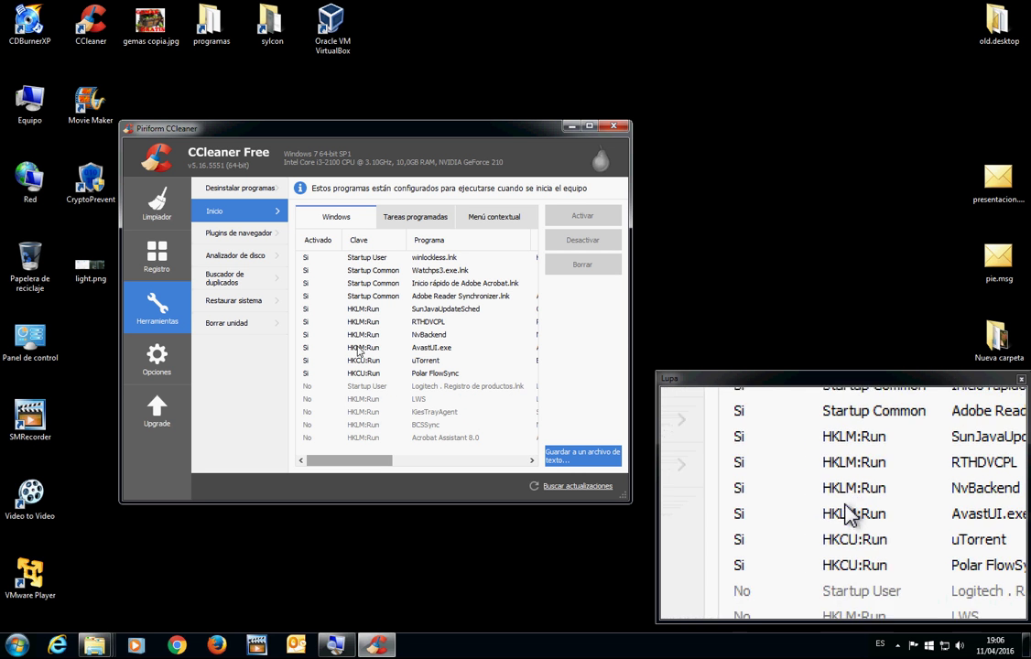
Try to disable the Polar FlowSync startup entry.
click(431, 374)
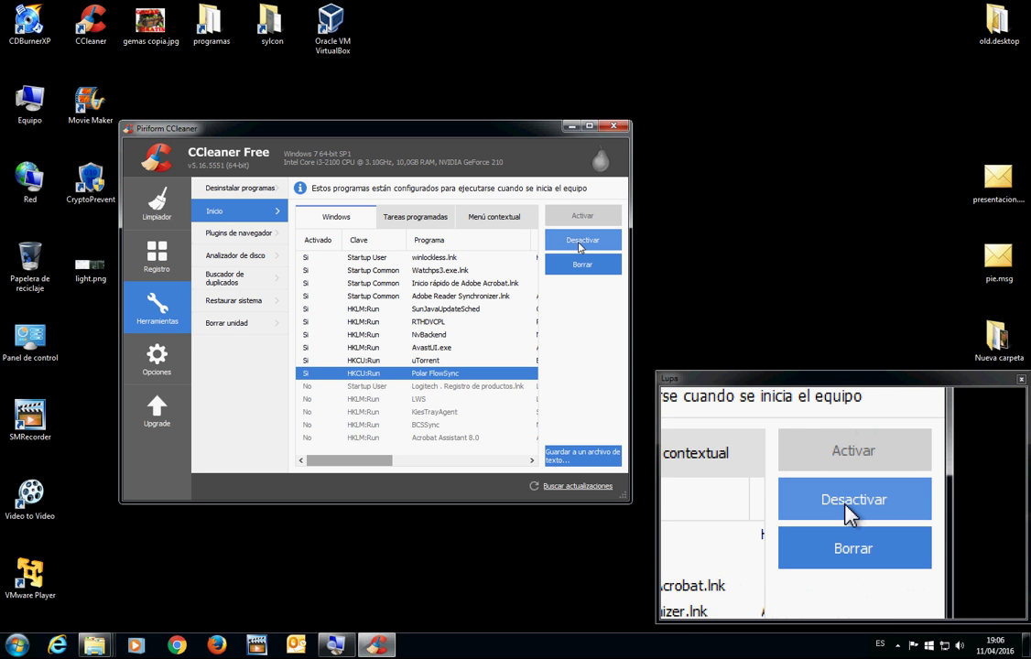
click(579, 242)
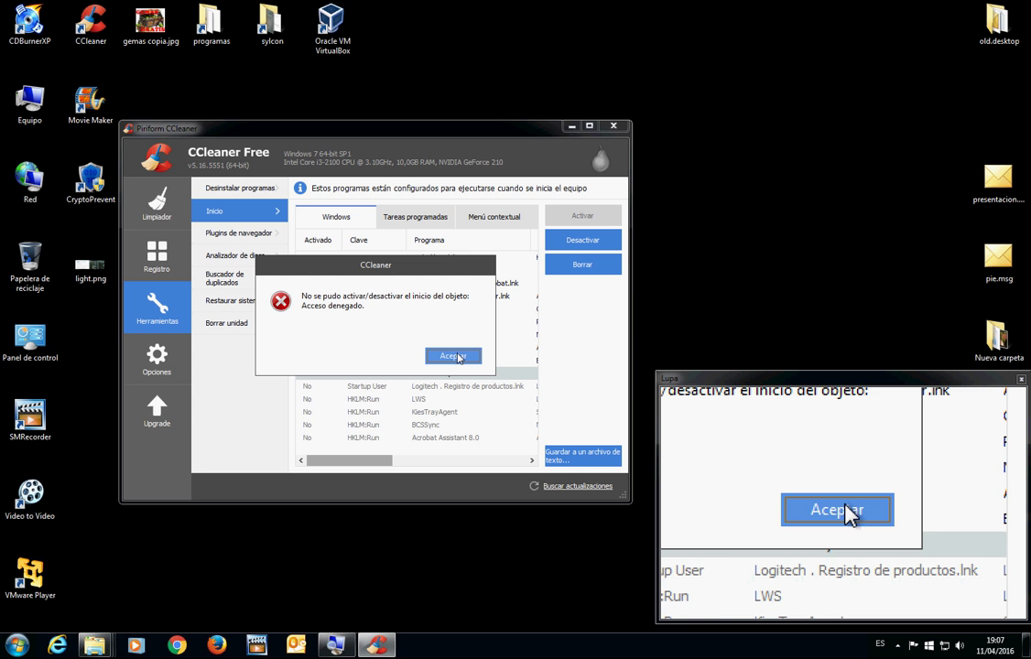
click(455, 356)
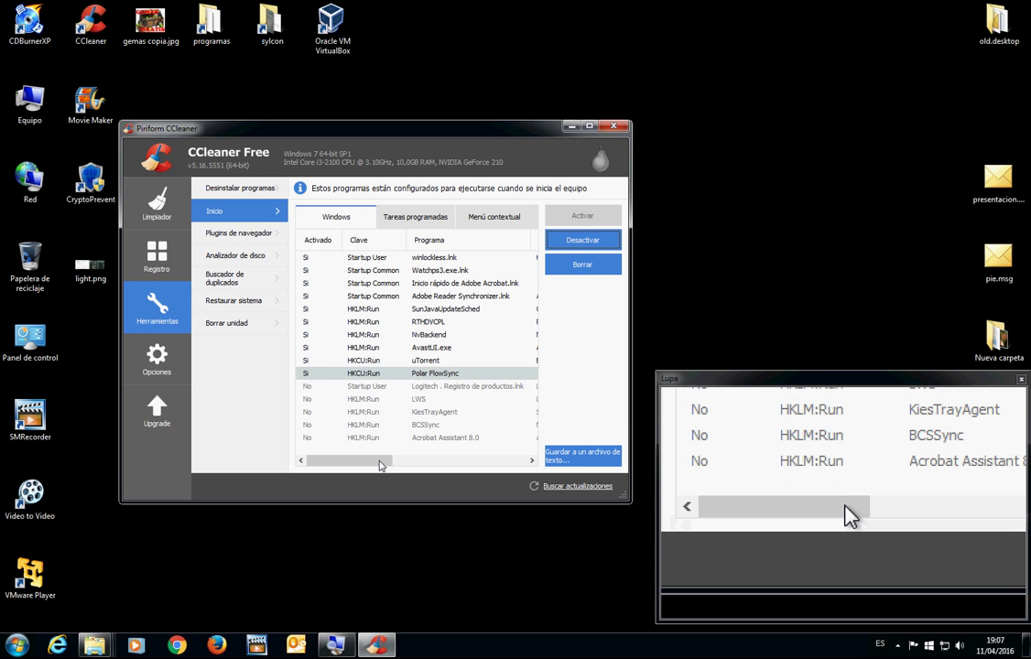
drag(380, 465, 376, 466)
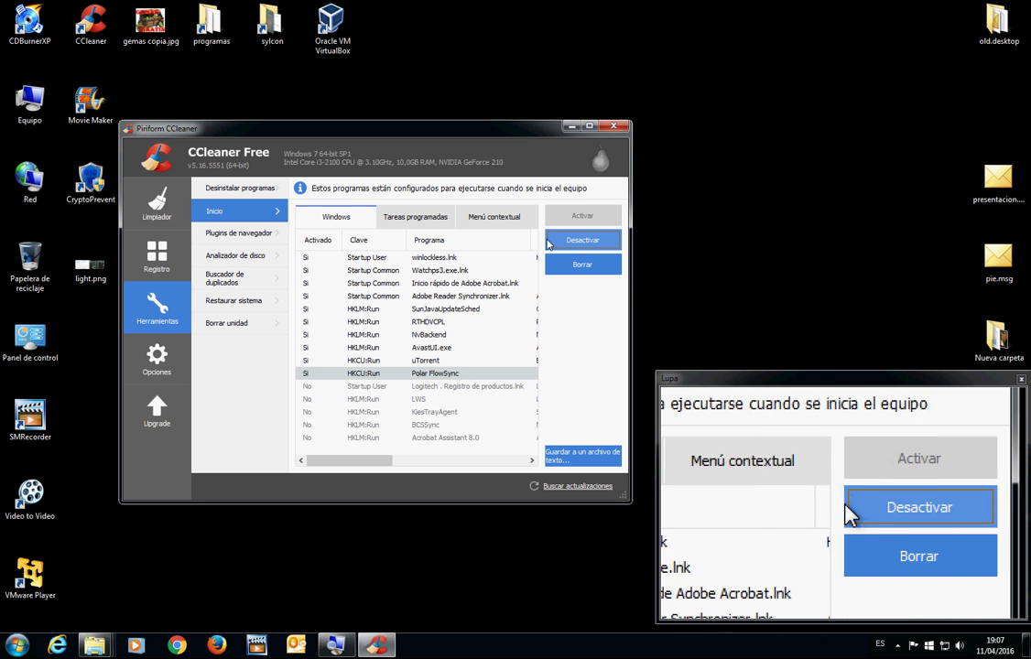
Disable the Watchps3.exe.lnk startup entry and enable it again.
click(459, 274)
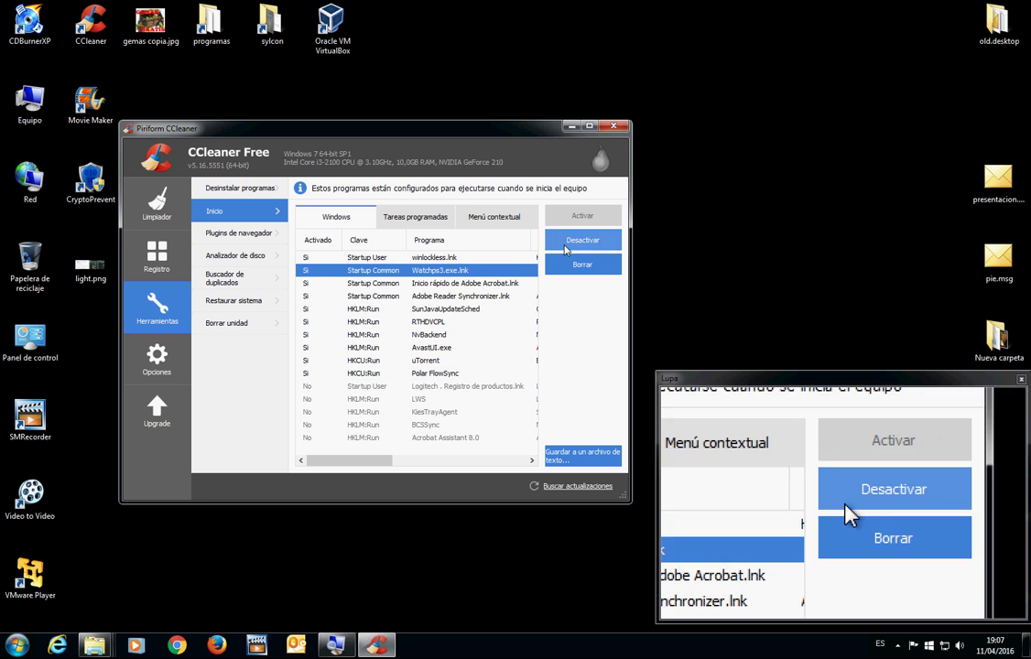
click(568, 244)
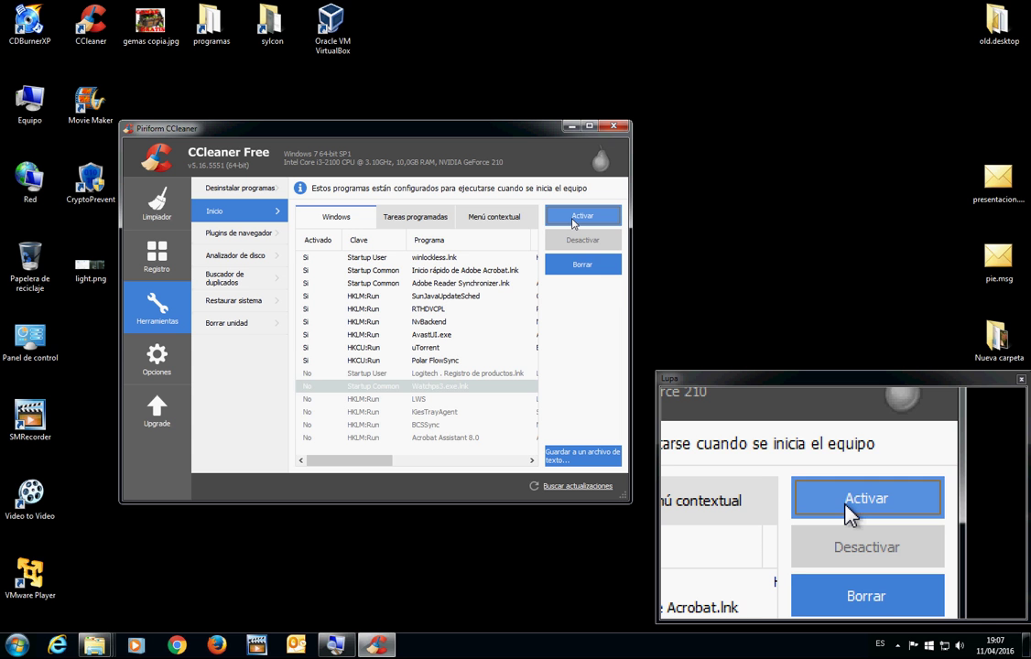
click(573, 220)
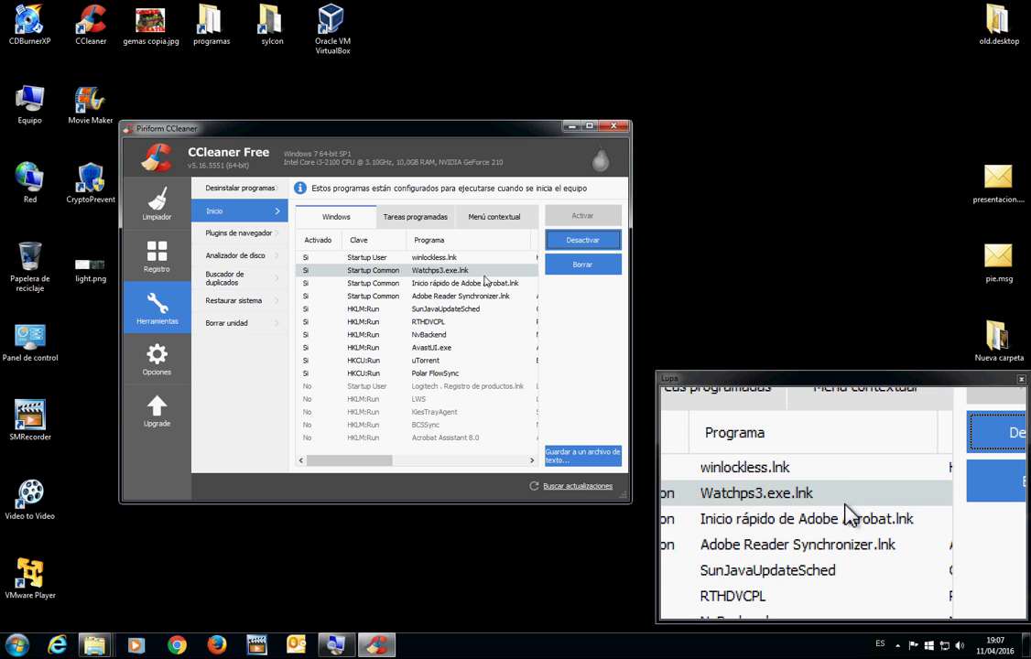
Look through the startup scheduled tasks, context menu entries, Internet Explorer plugins and disk analyzer options.
click(431, 335)
mouse_move(387, 461)
mouse_down()
mouse_move(457, 462)
mouse_move(381, 466)
mouse_up()
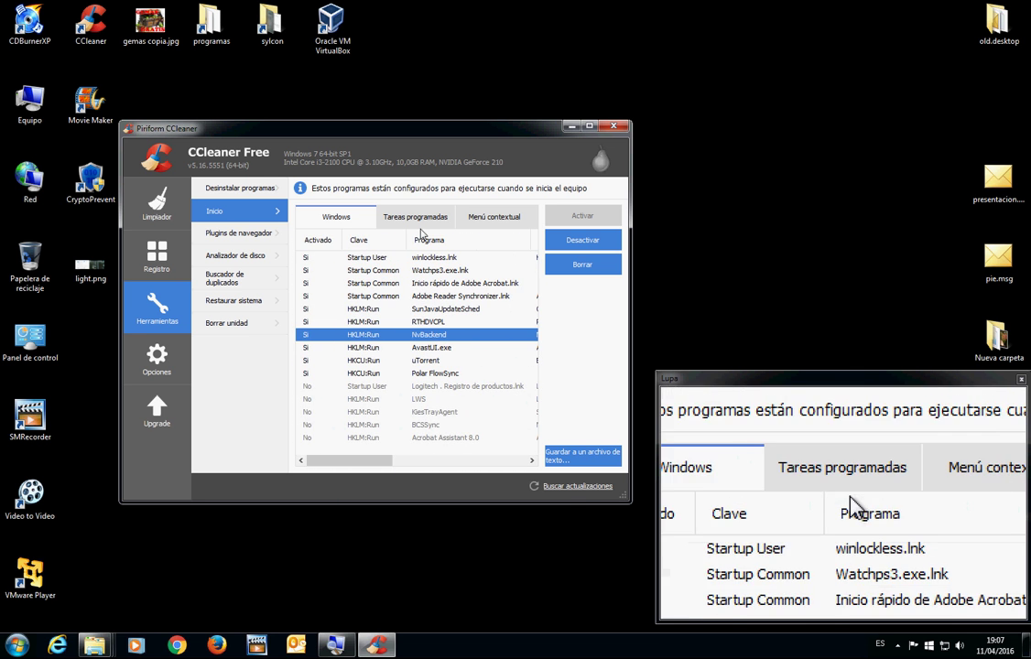
click(422, 219)
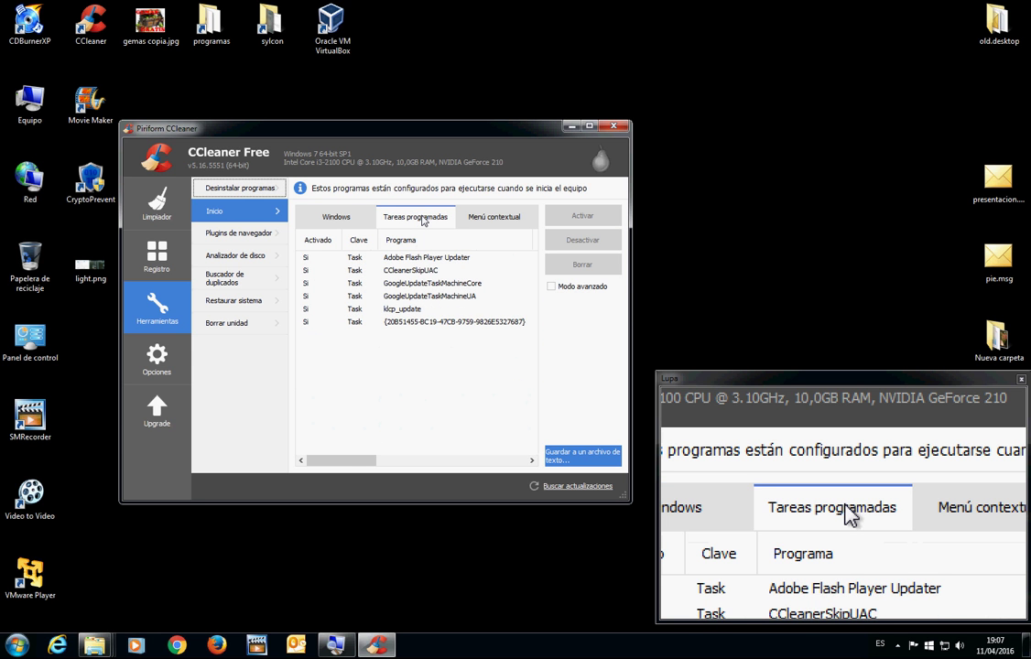
click(477, 221)
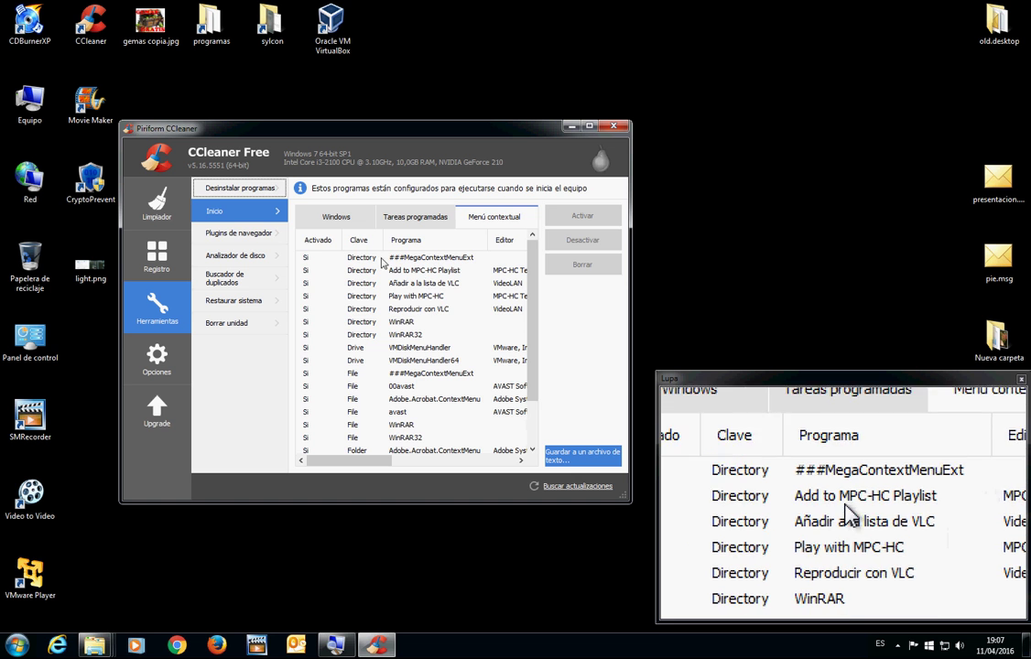
click(261, 232)
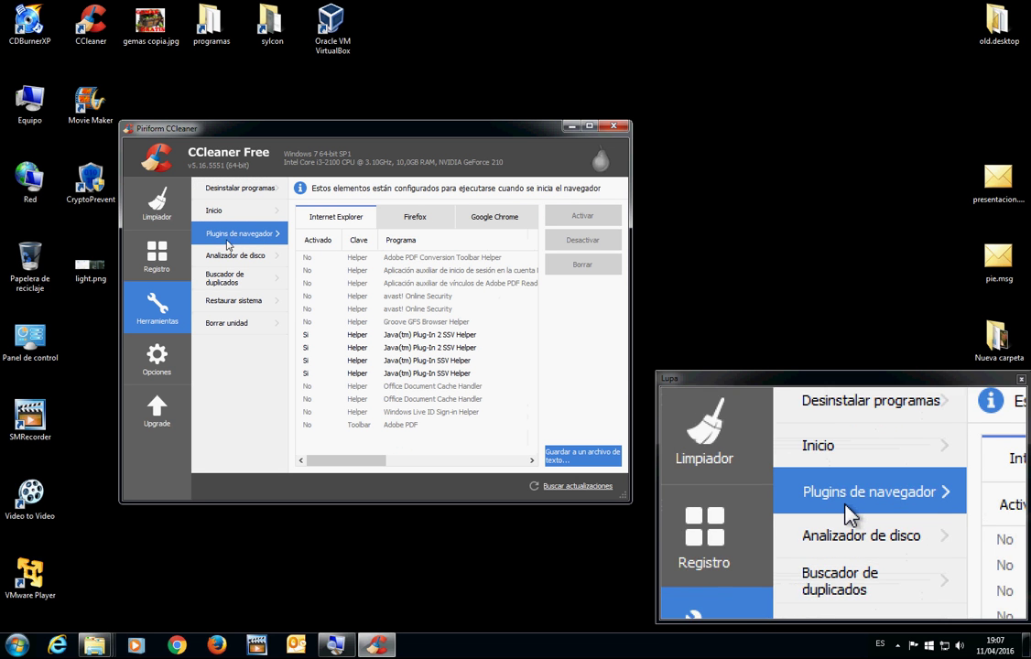
click(249, 259)
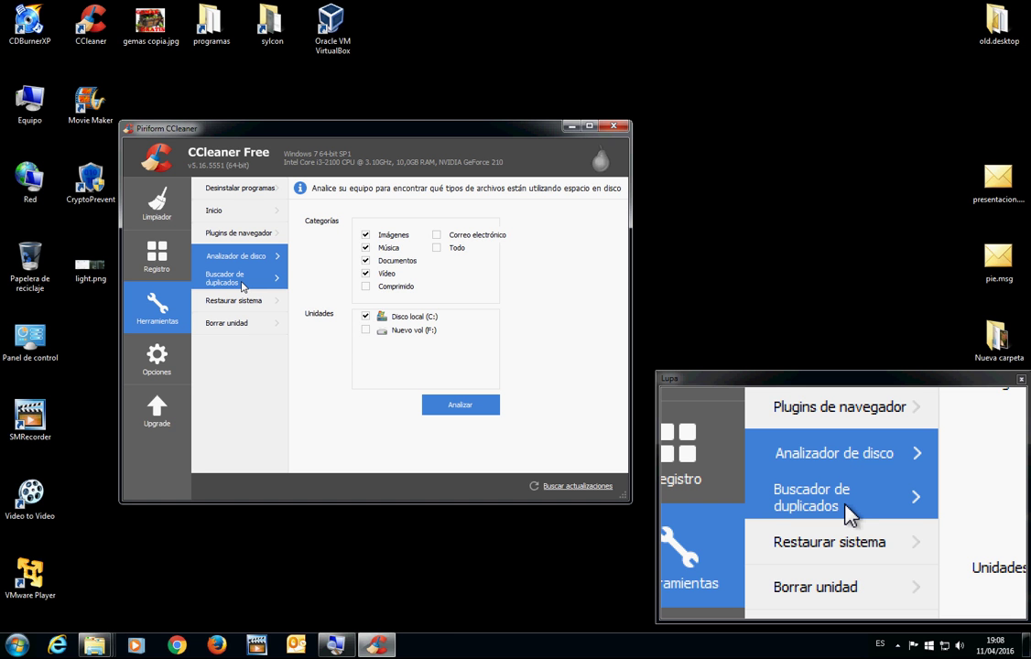
Run msconfig and go through the system configuration's boot and services settings to the Windows startup entries.
key(super+r)
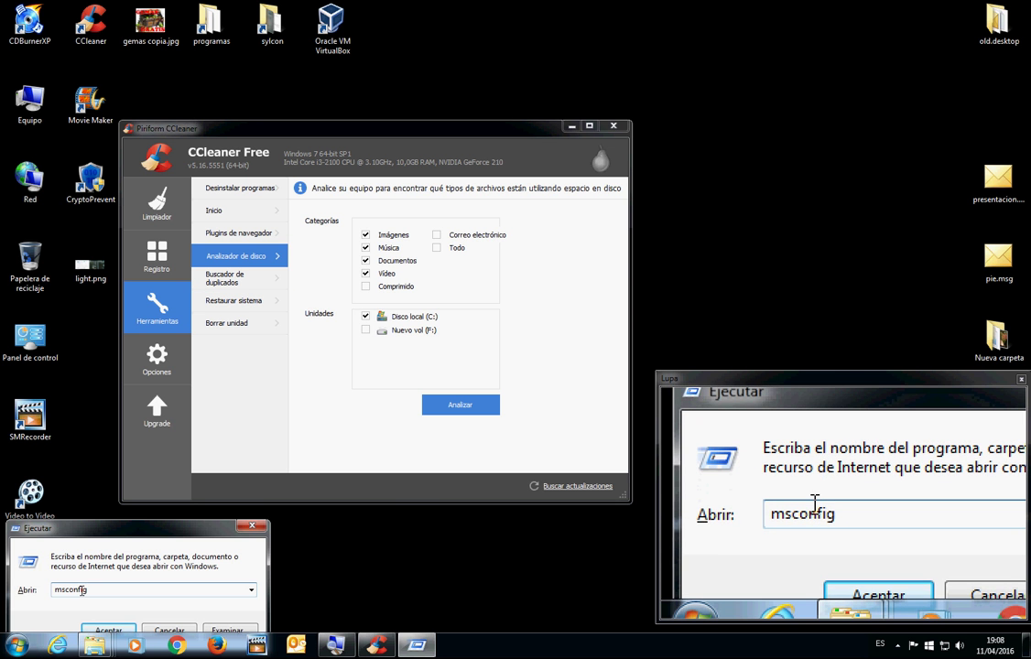
key(Return)
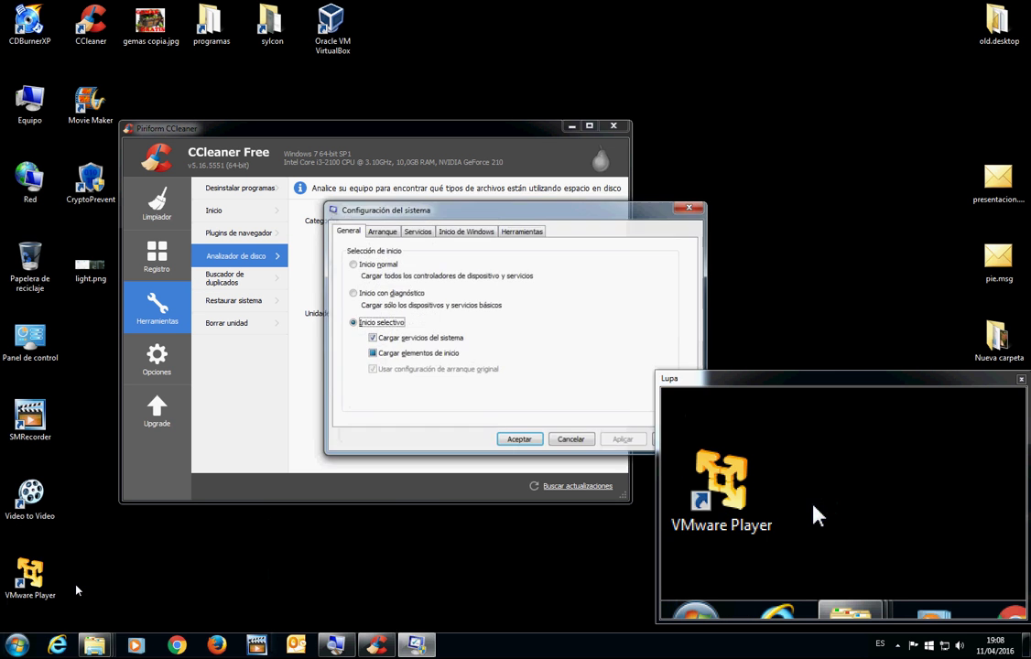
click(380, 233)
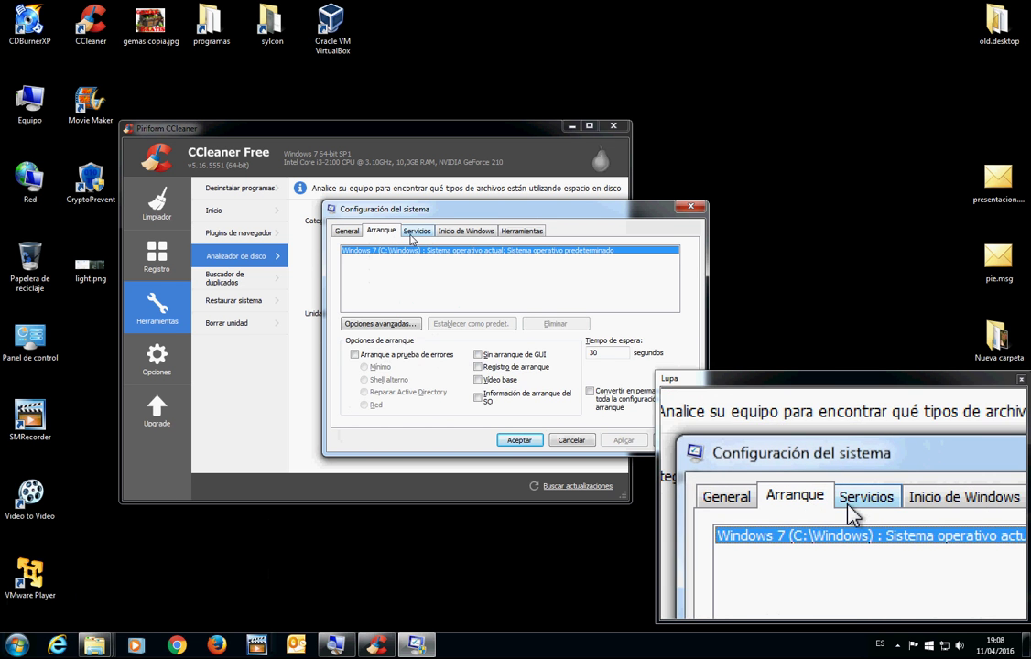
click(414, 234)
click(465, 231)
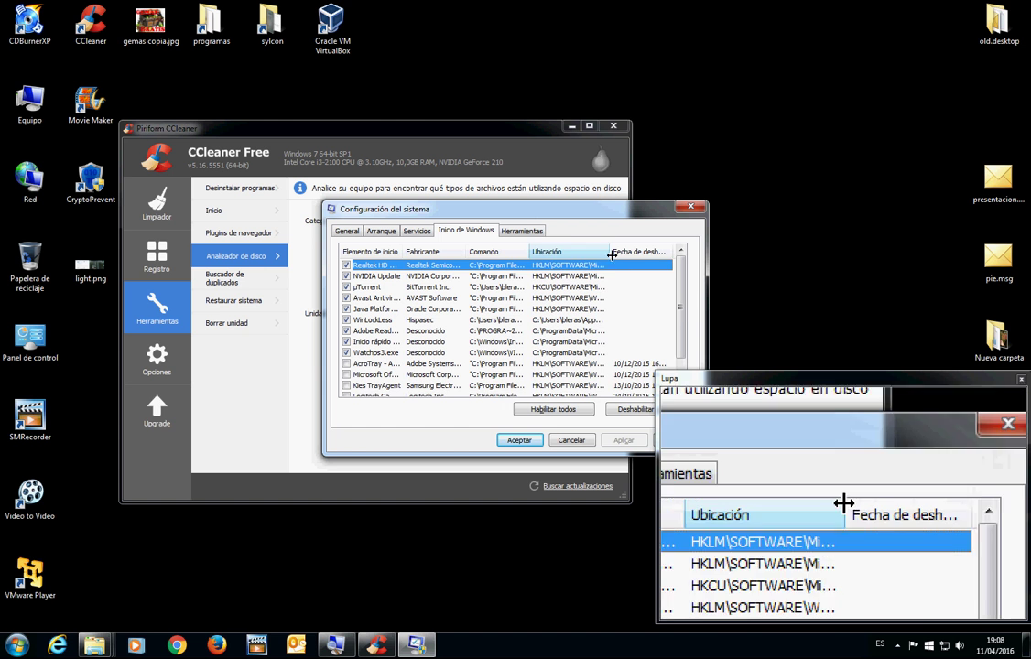
Widen the location and command columns of the startup list, inspect the Watchps3.exe entry's details, and close System Configuration.
drag(619, 257, 731, 246)
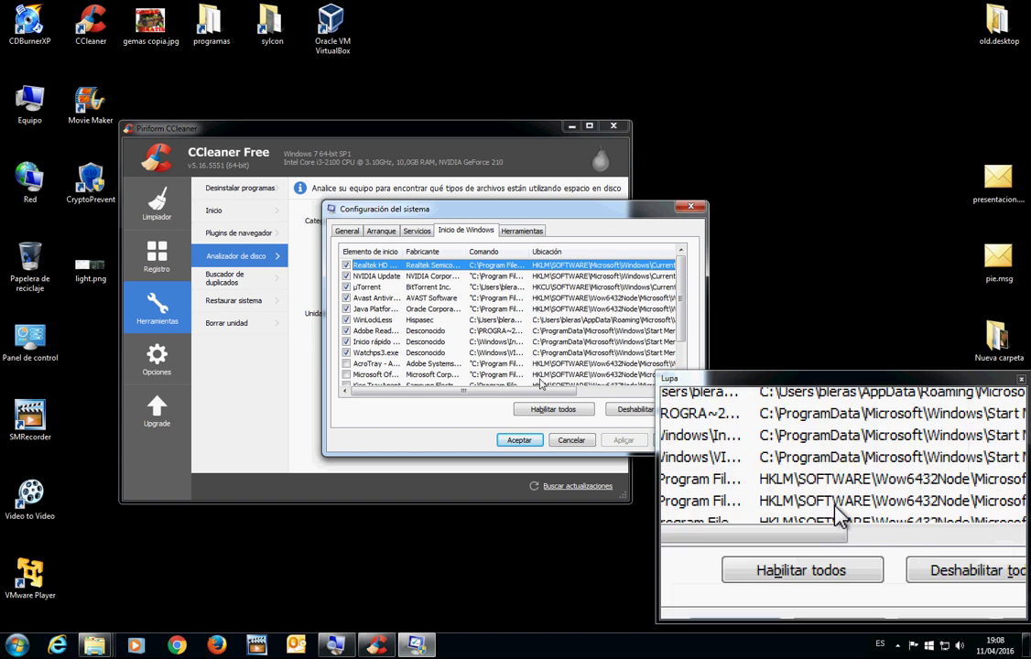
drag(532, 252, 603, 251)
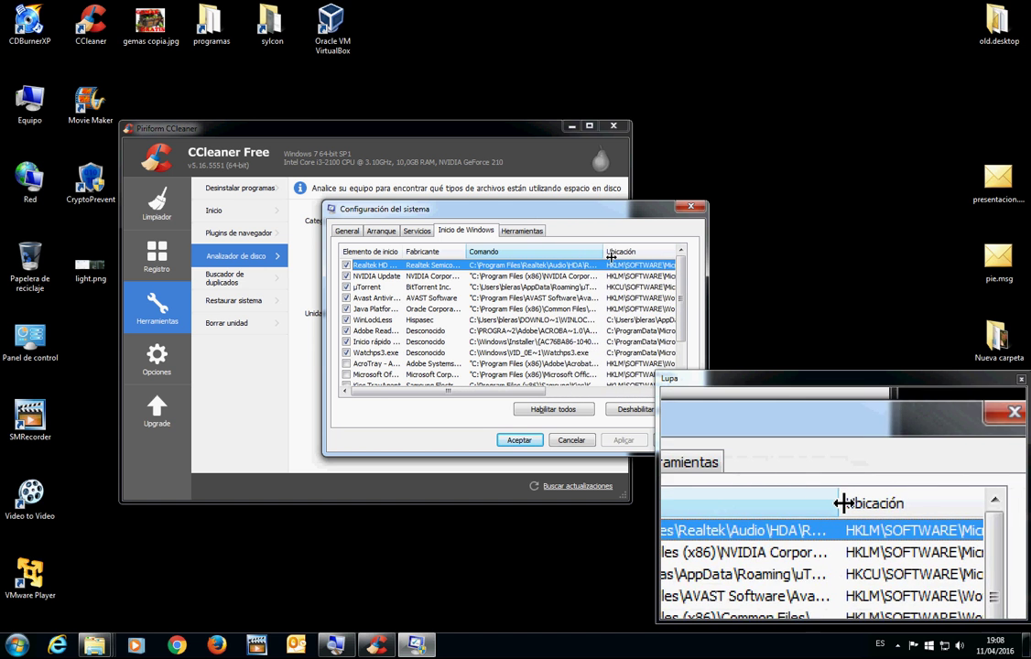
click(549, 393)
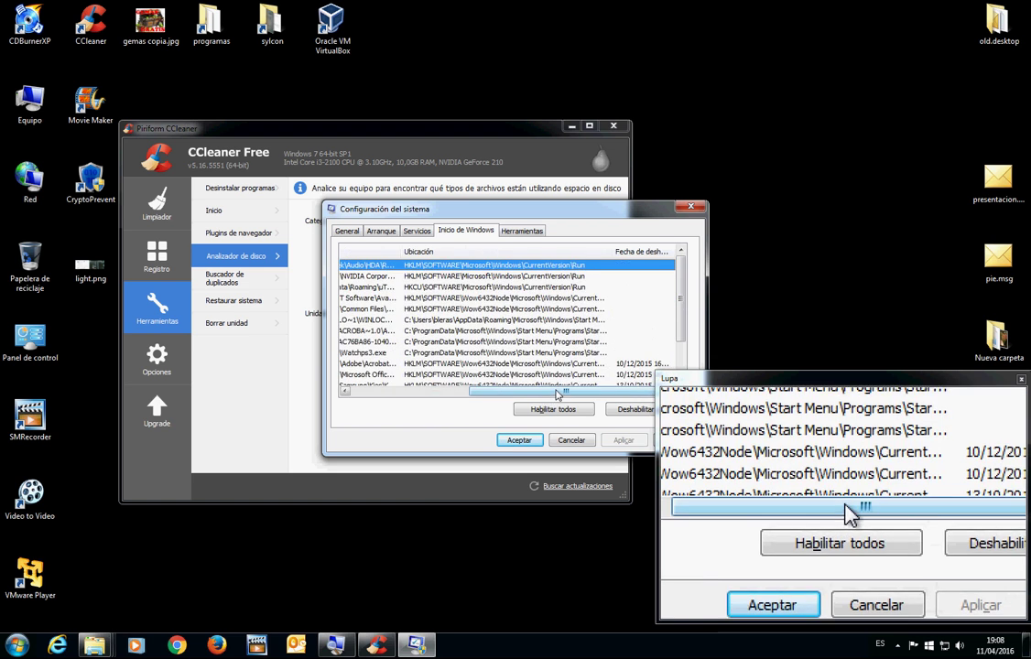
drag(531, 393, 392, 367)
click(391, 354)
drag(449, 393, 566, 394)
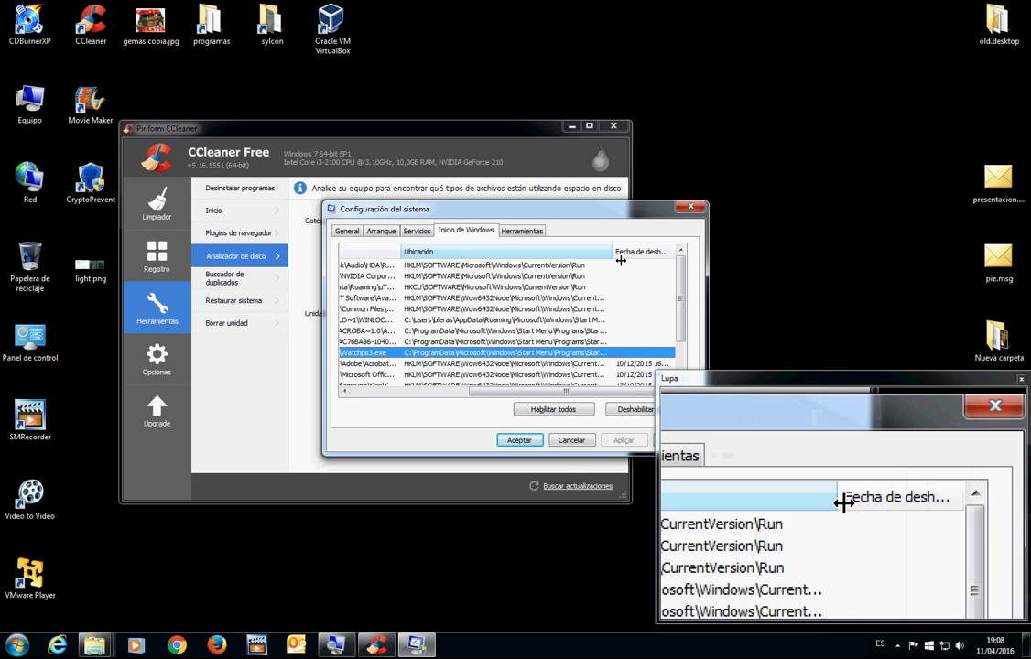
drag(497, 395, 360, 390)
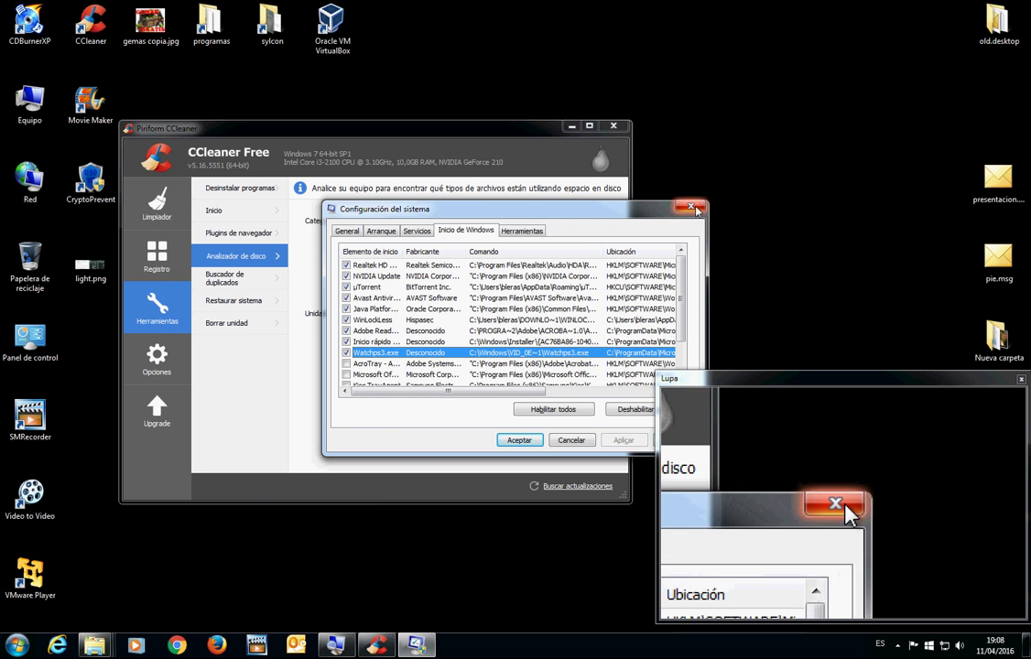
click(690, 206)
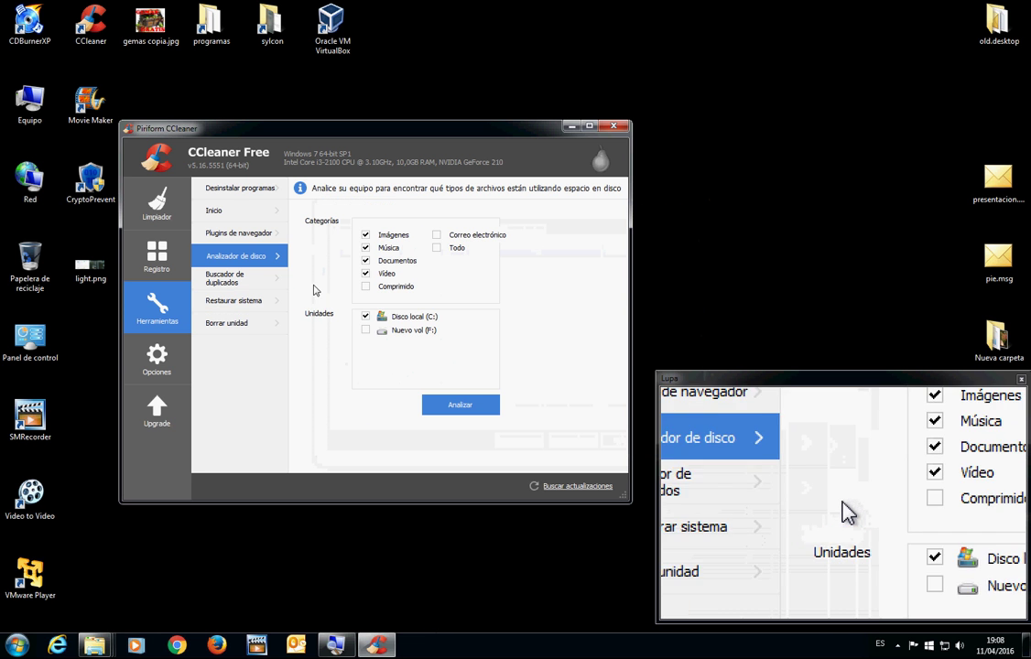
Review the duplicate finder, the system restore points and the drive wiper, including its erase scope and overwrite security choices.
click(259, 284)
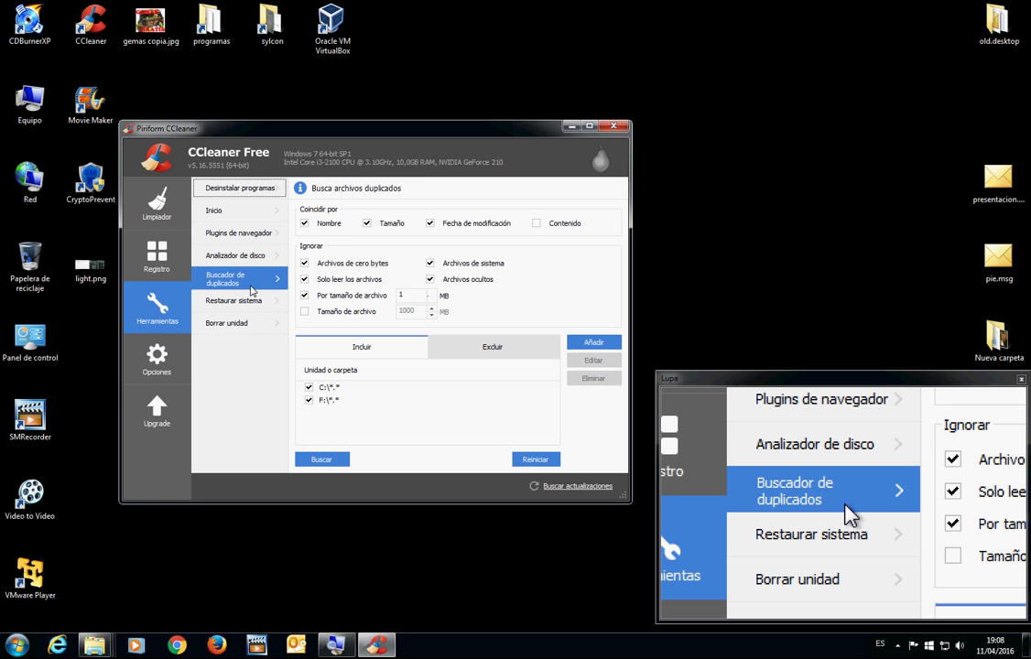
click(246, 302)
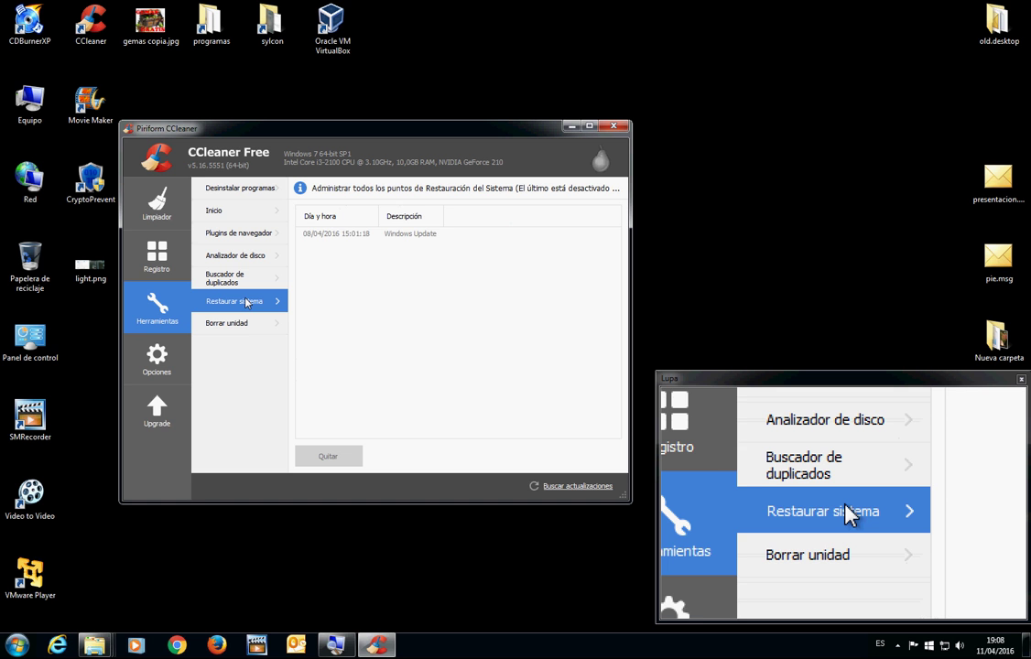
click(271, 327)
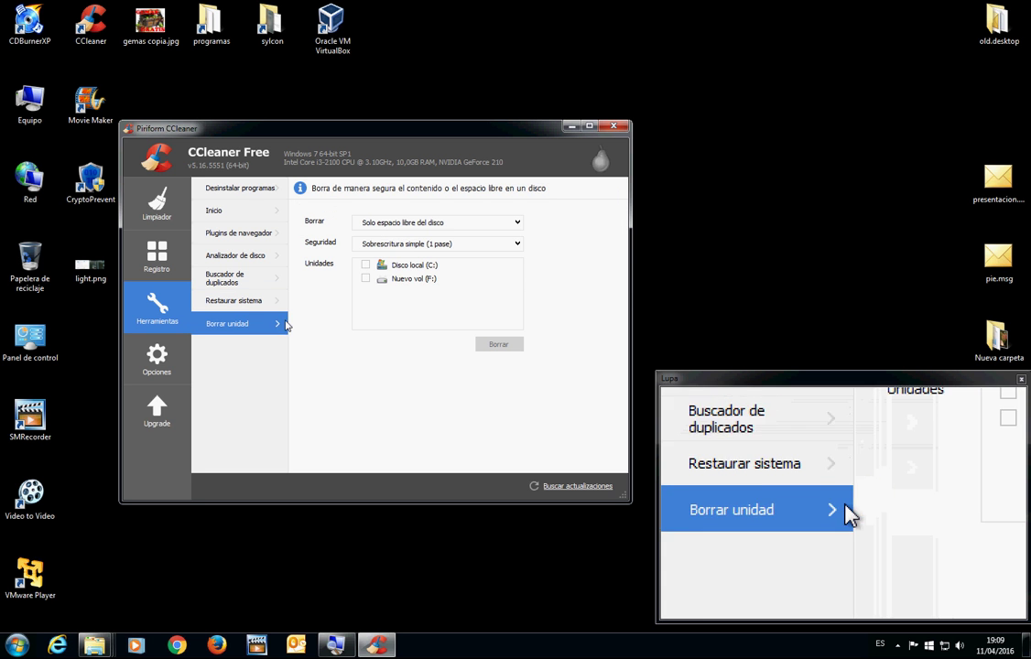
click(420, 227)
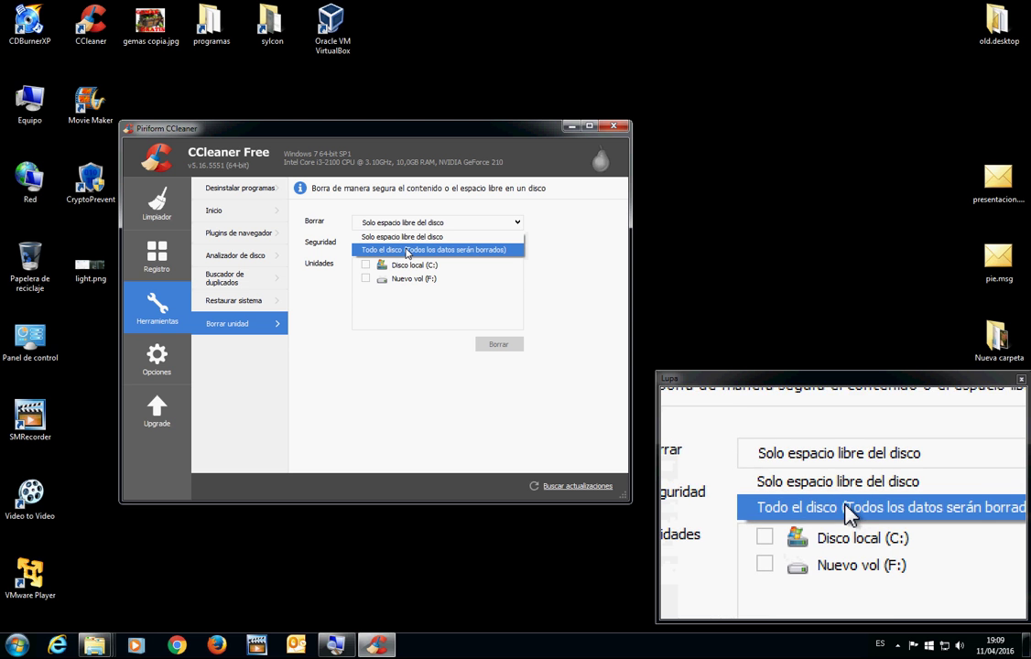
click(448, 224)
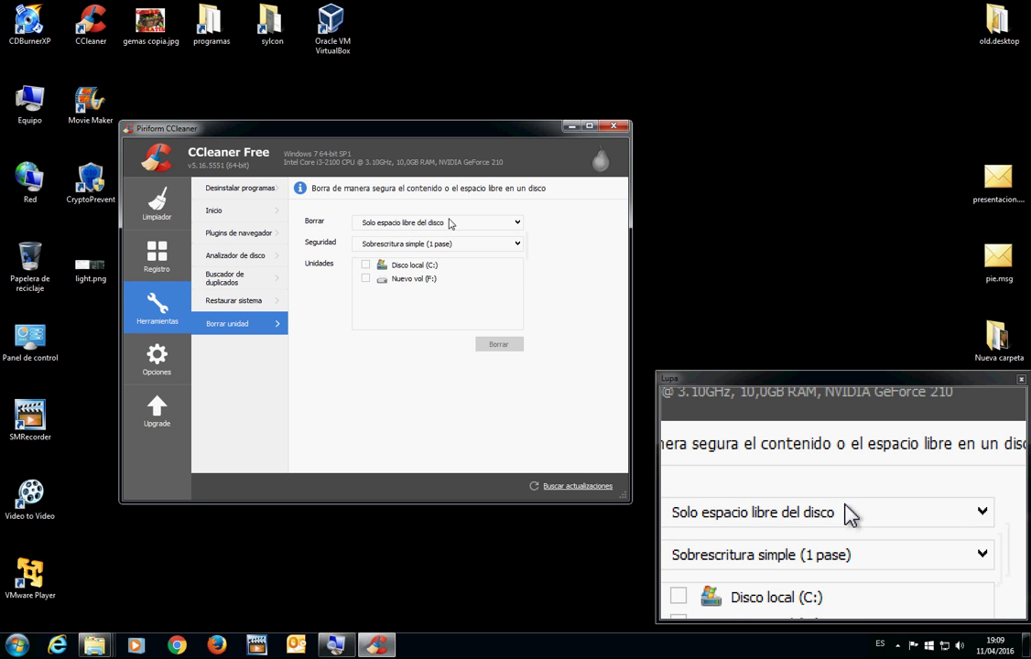
click(437, 244)
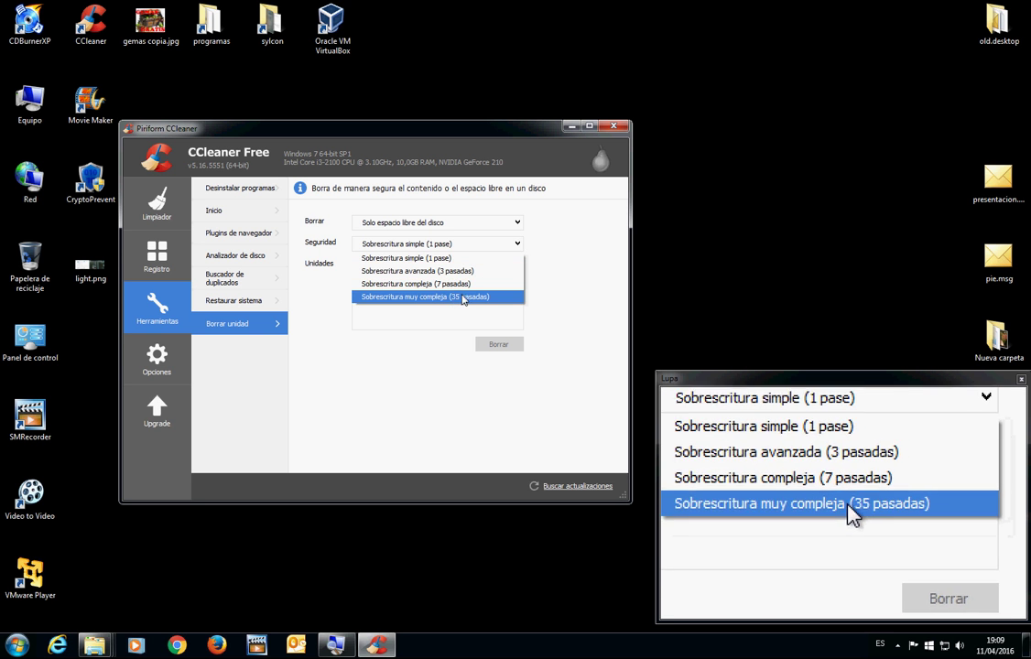
click(417, 320)
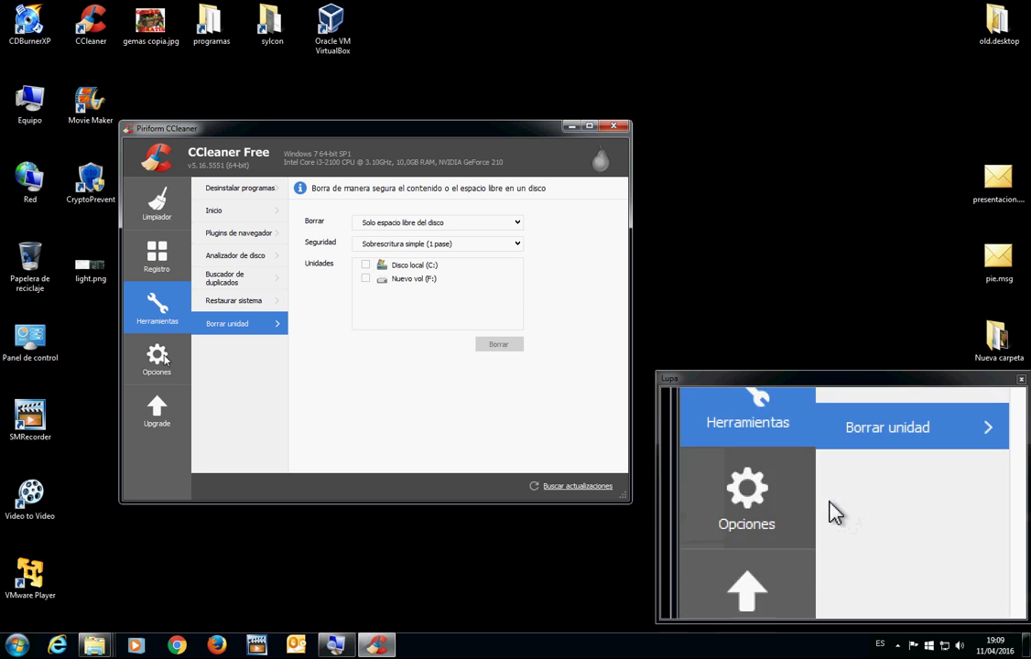
Look through the program's option pages for basic settings, inclusions, exclusions, monitoring, users and cookies.
click(157, 357)
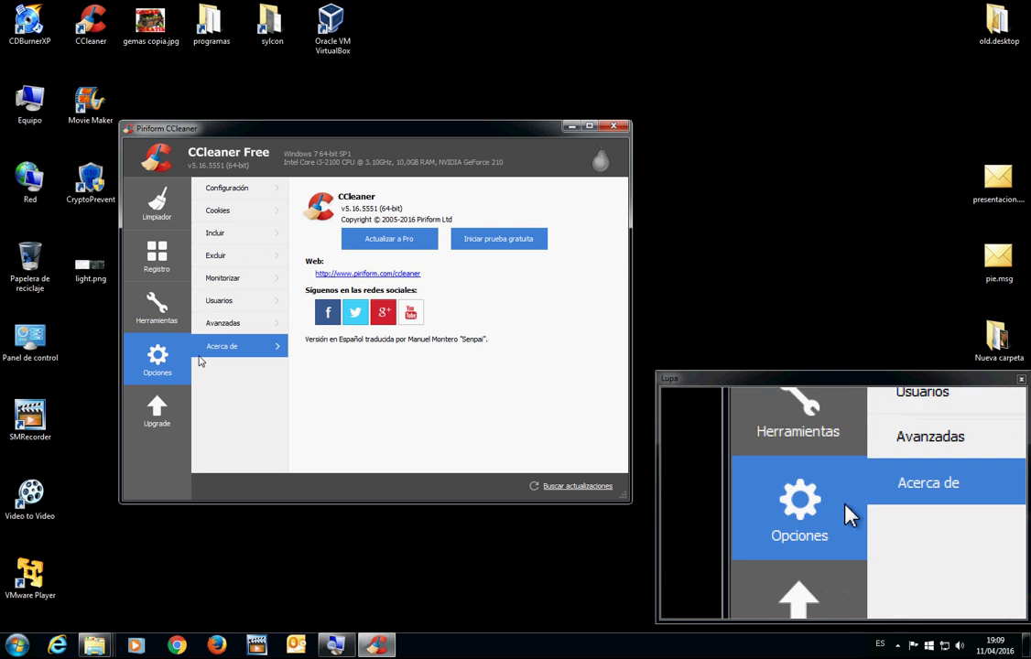
click(241, 195)
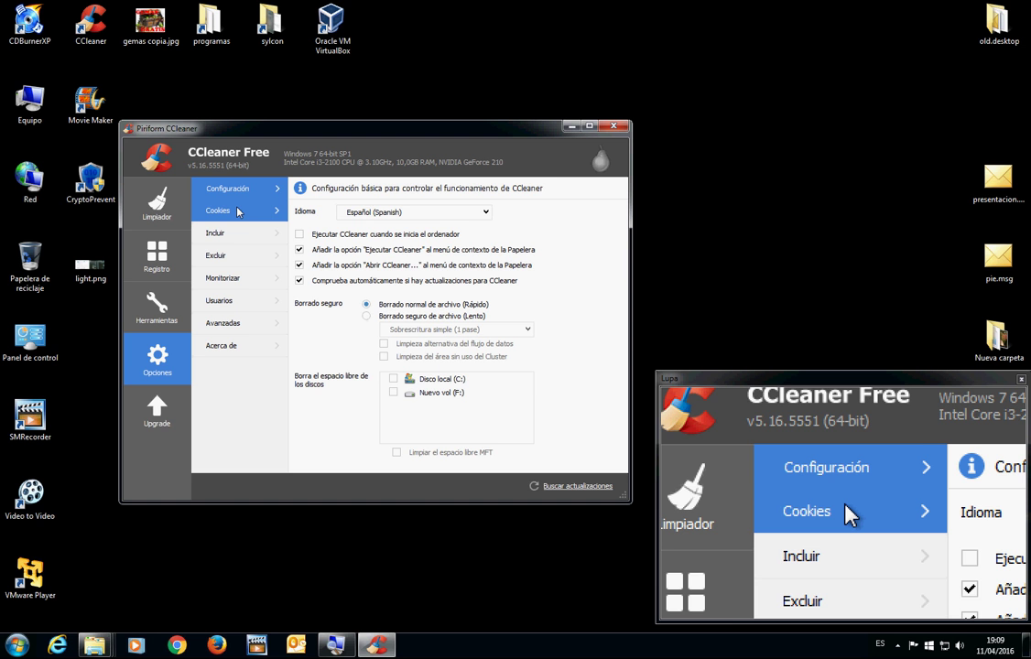
click(236, 233)
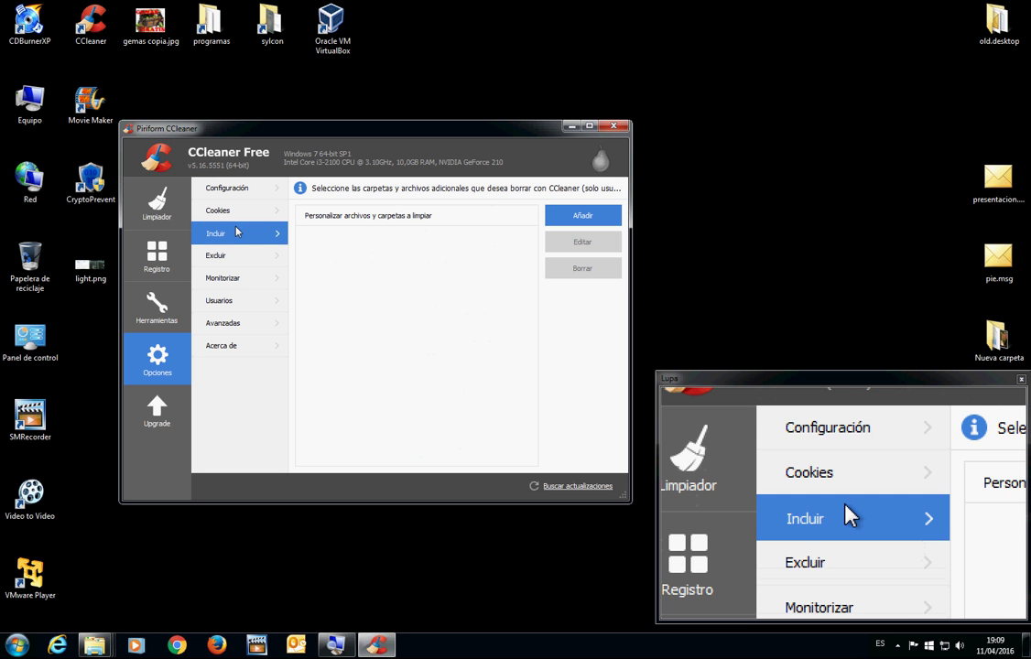
click(240, 263)
click(240, 278)
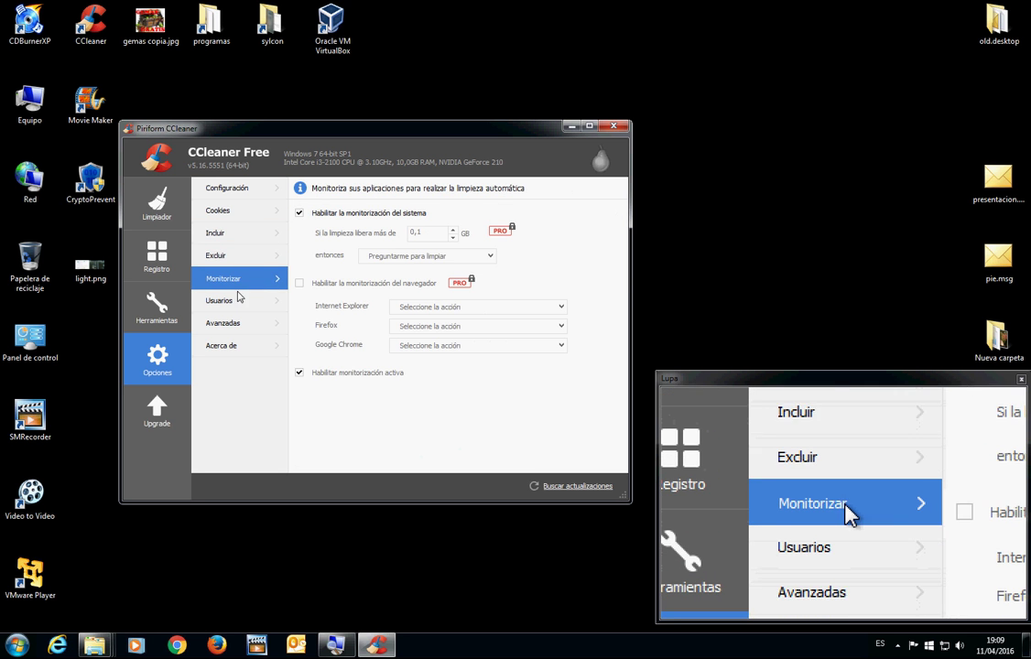
click(240, 301)
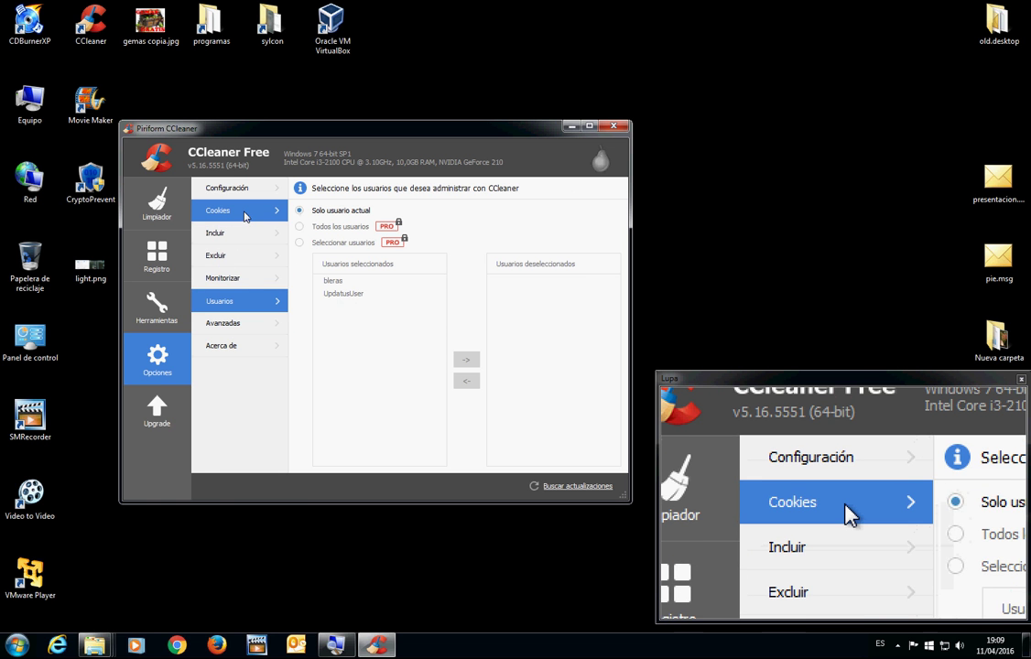
click(244, 214)
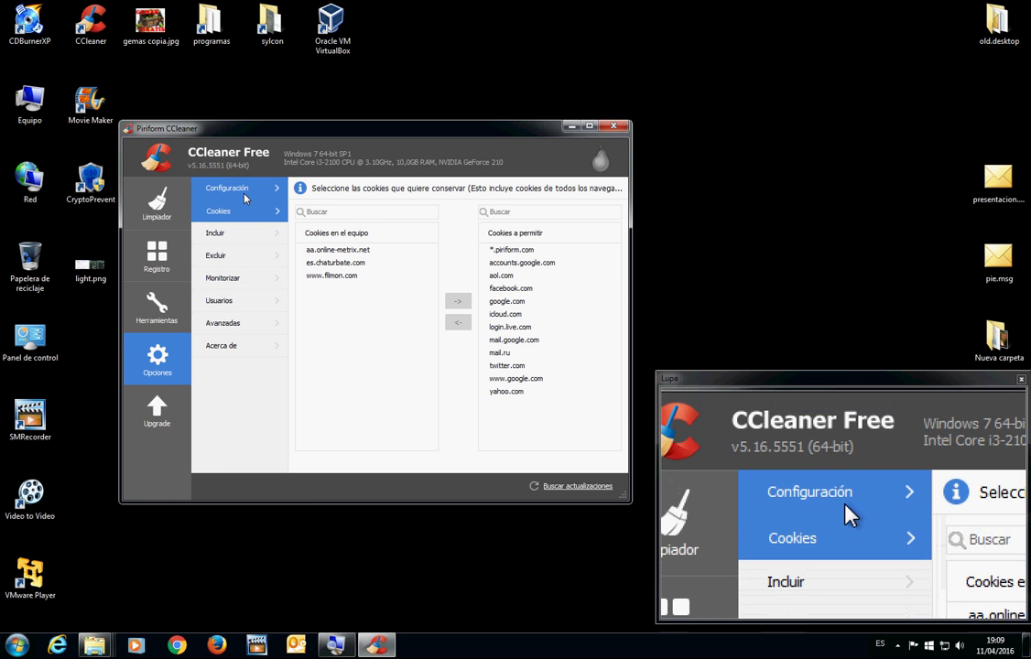
click(237, 189)
Revisit the cleaner, the registry cleaner, the disk analyzer and the browser plugins as a recap.
click(165, 218)
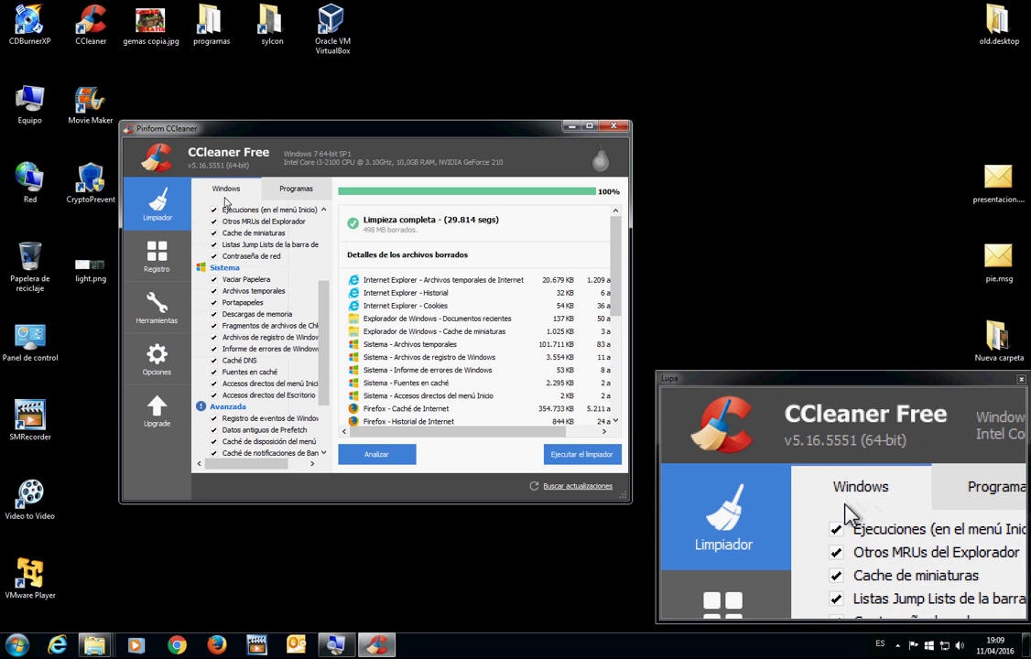
click(157, 256)
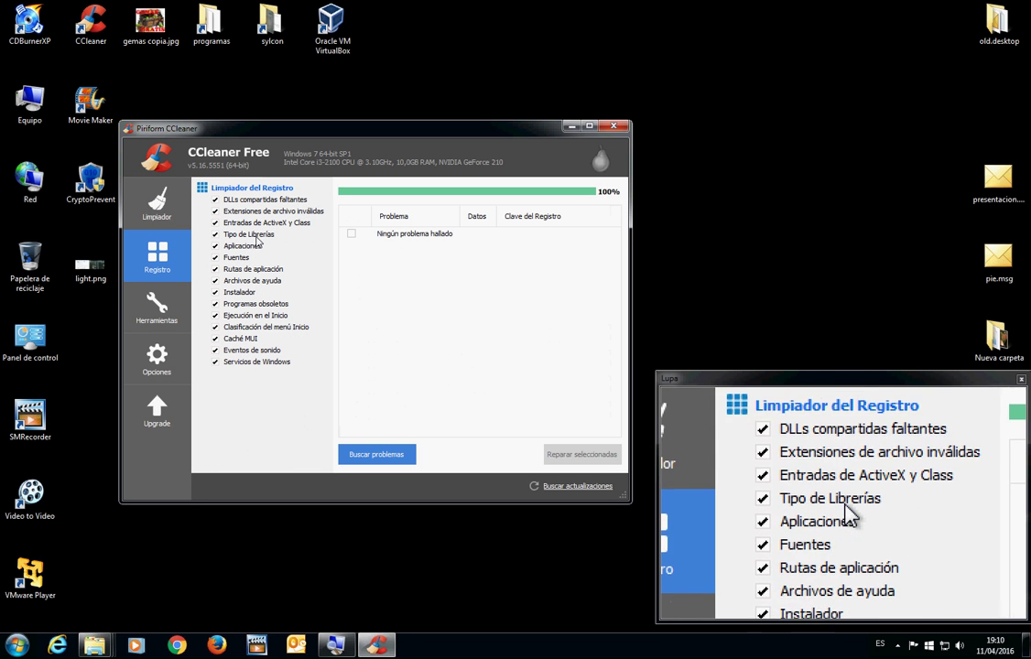
click(179, 309)
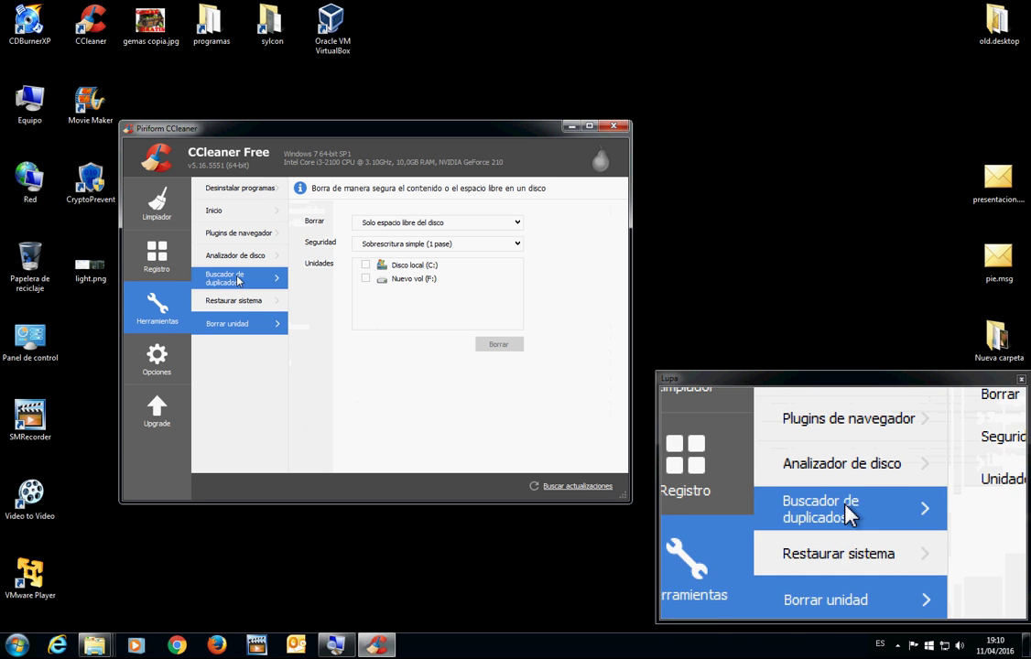
click(238, 256)
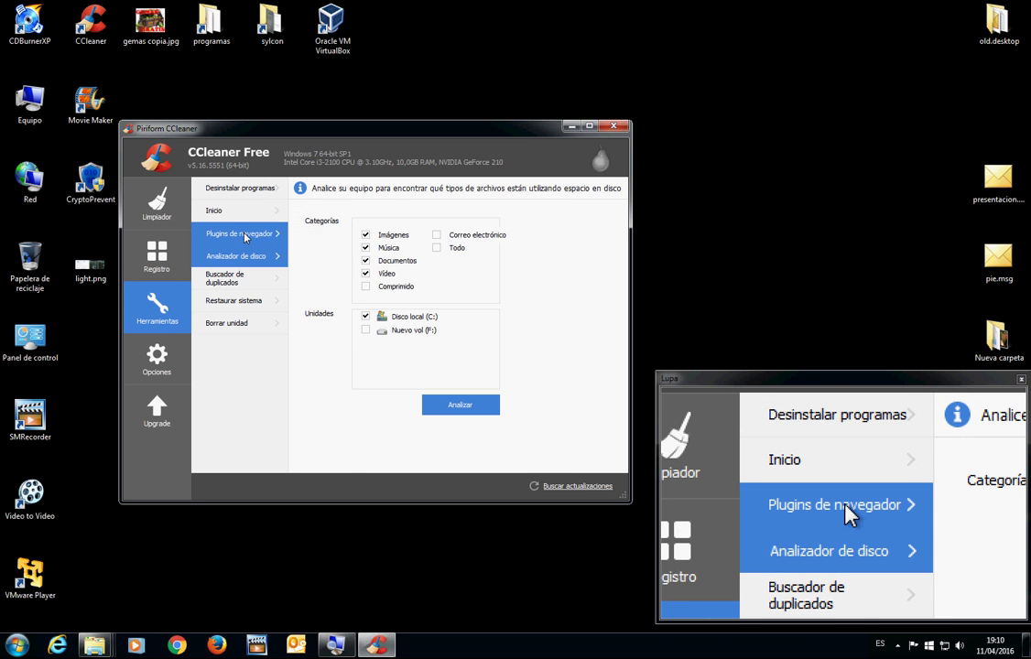
click(246, 236)
Try to disable the Polar FlowSync startup entry and sort the Windows startup programs with the enabled ones first.
click(237, 215)
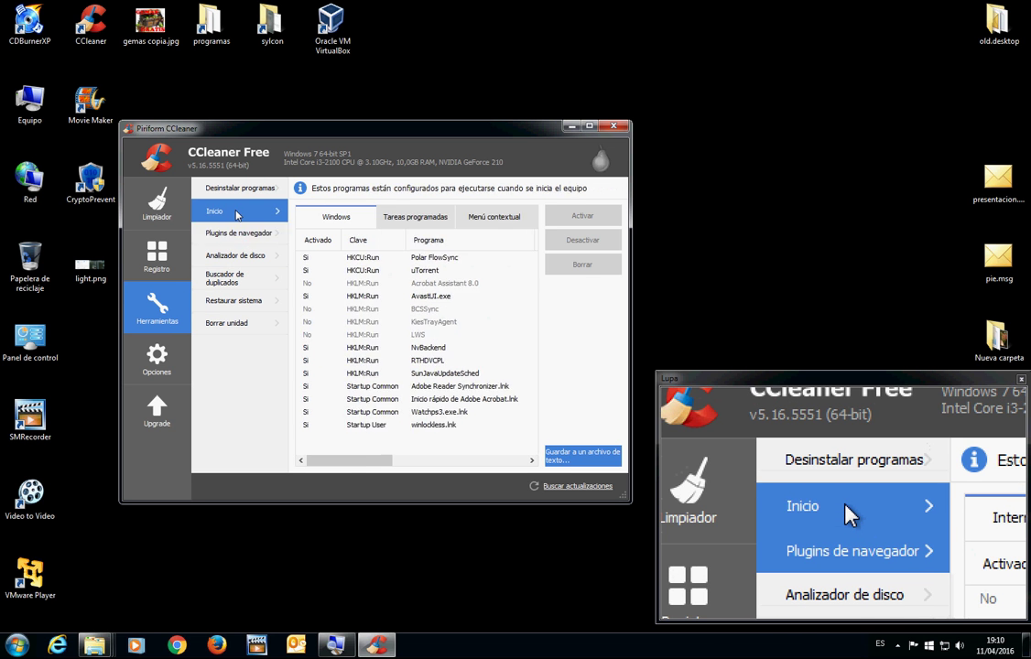
click(364, 258)
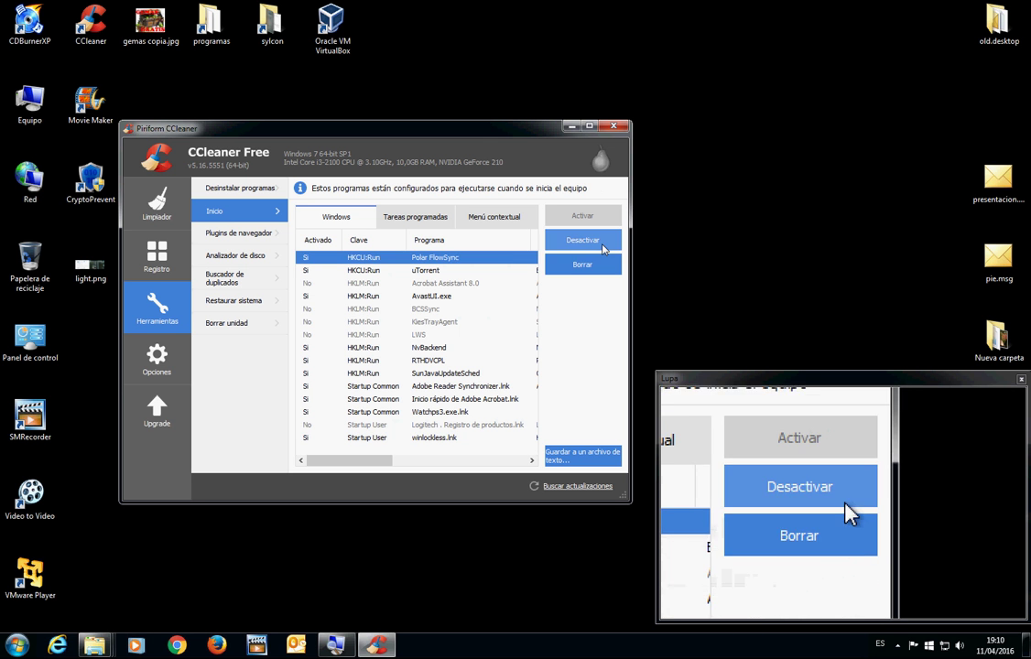
click(603, 245)
click(450, 353)
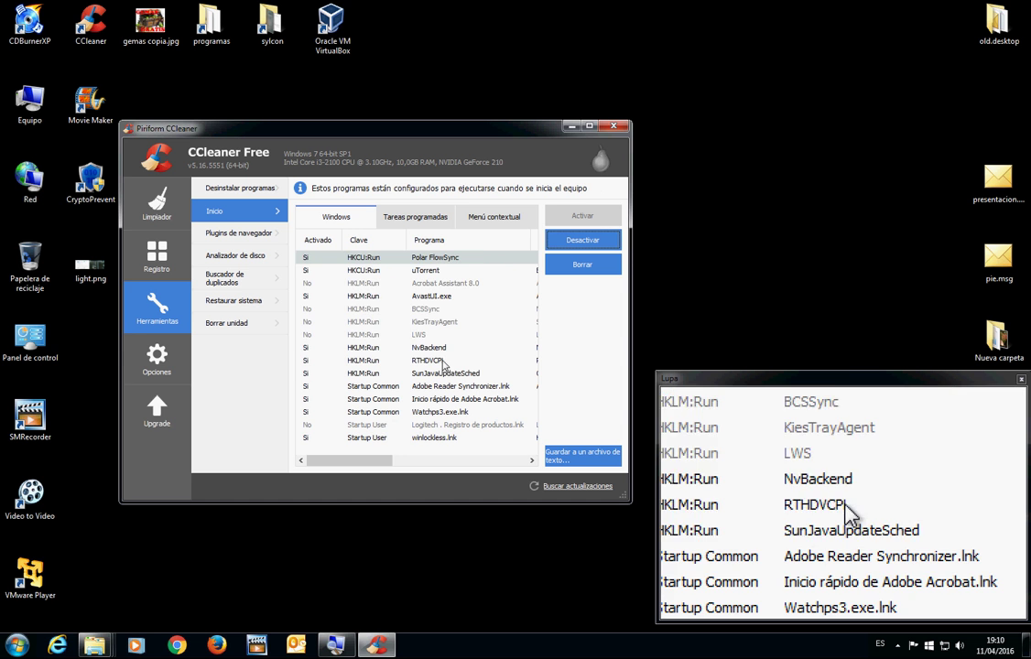
click(320, 239)
click(320, 240)
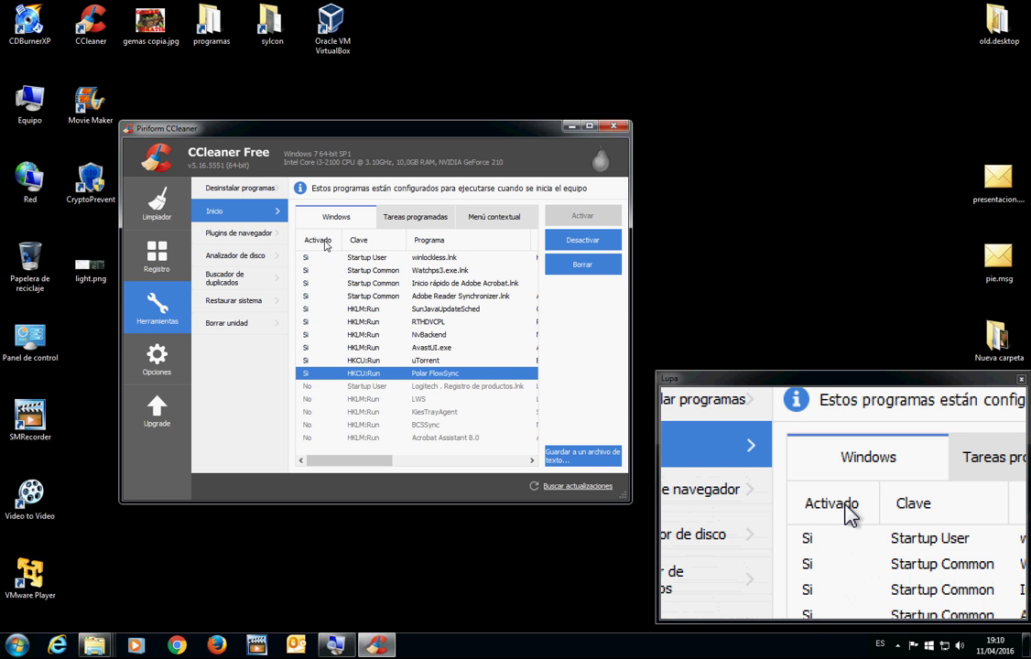